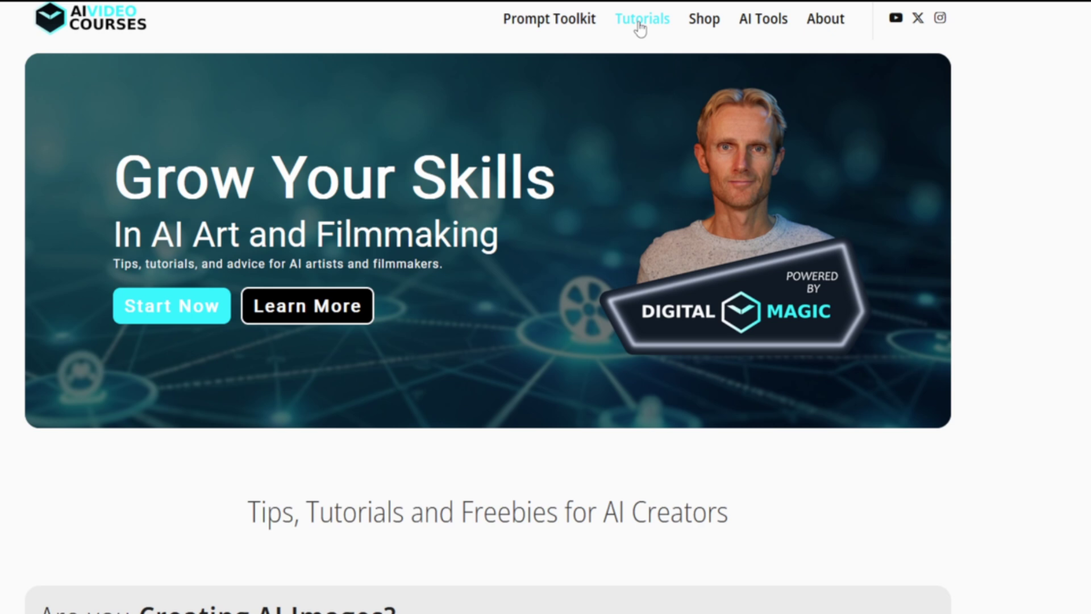
Go to the Tutorials page and open the 120 AI Art Styles Examples post.
{"action": "left_click", "coordinate": [639, 23]}
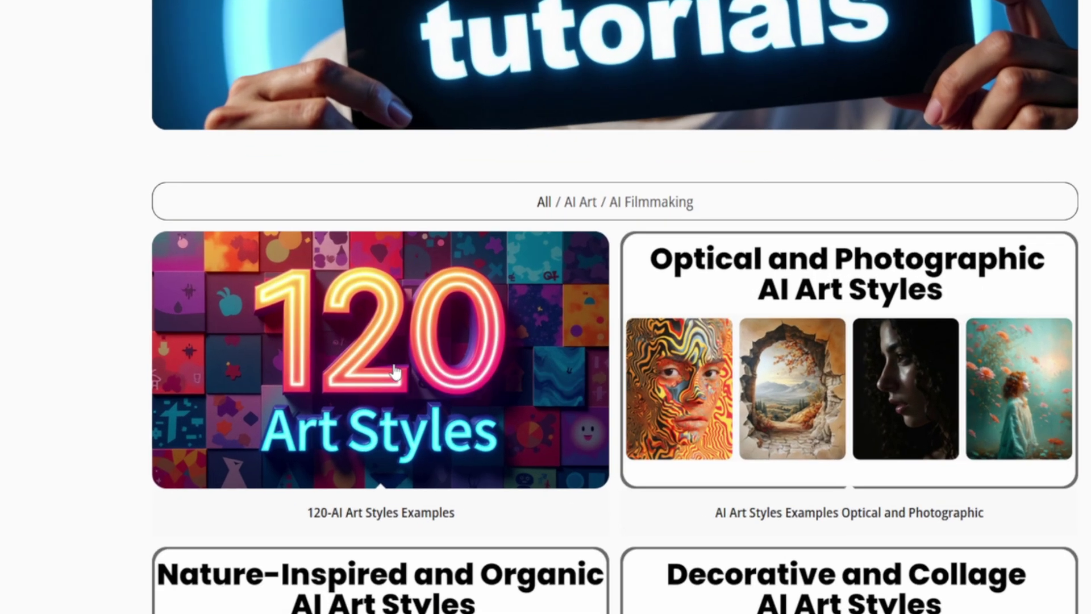
{"action": "left_click", "coordinate": [396, 372]}
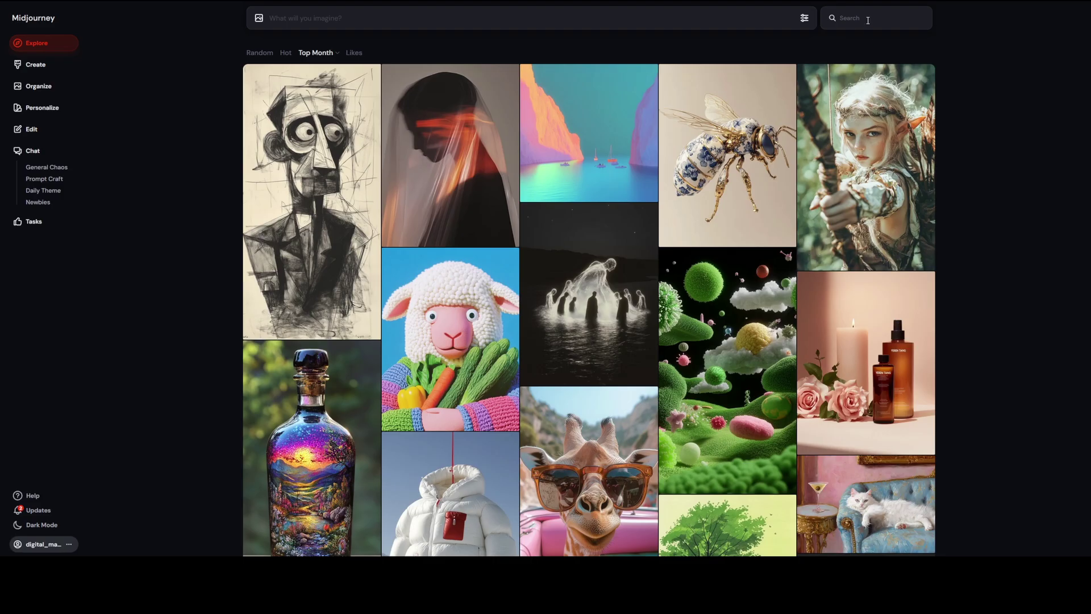
Search the Midjourney Explore gallery for 'art styles' and browse the results grid.
{"action": "left_click", "coordinate": [868, 20]}
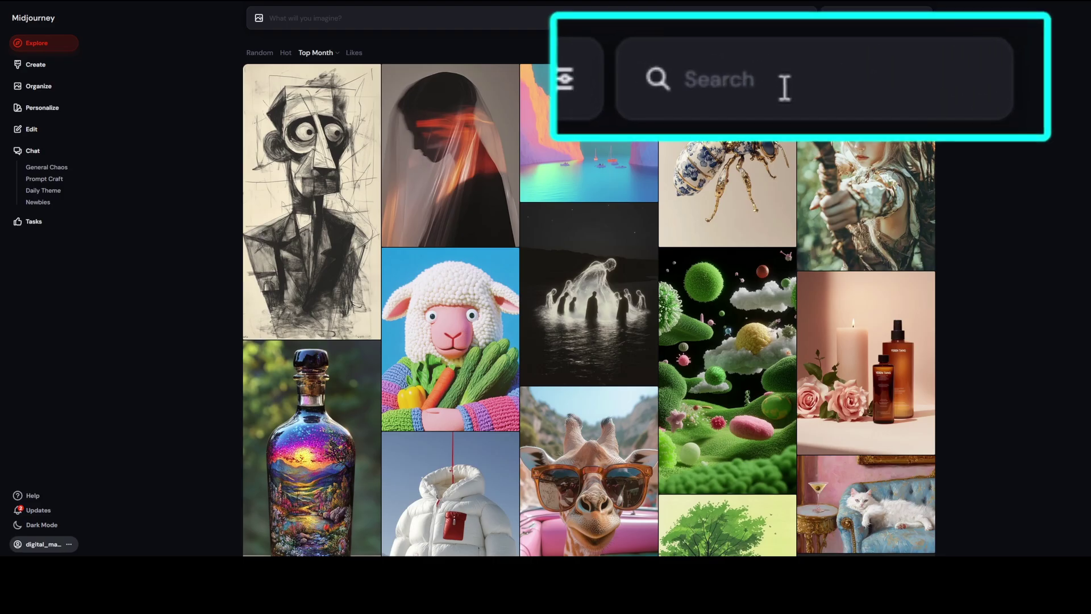
{"action": "type", "text": "art styles"}
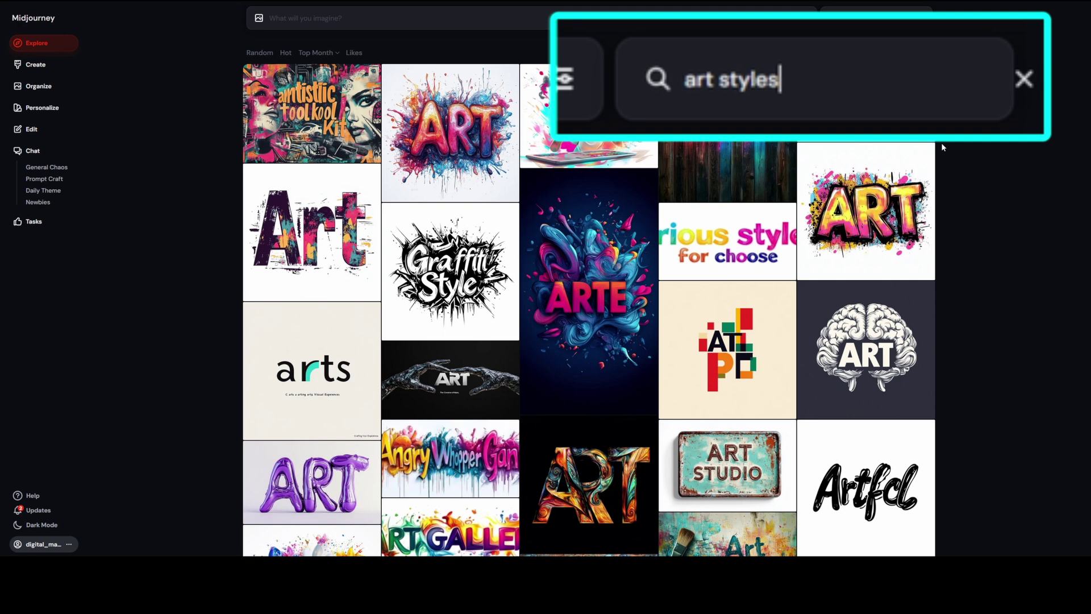
{"action": "scroll", "coordinate": [964, 224], "scroll_direction": "down", "scroll_amount": 6}
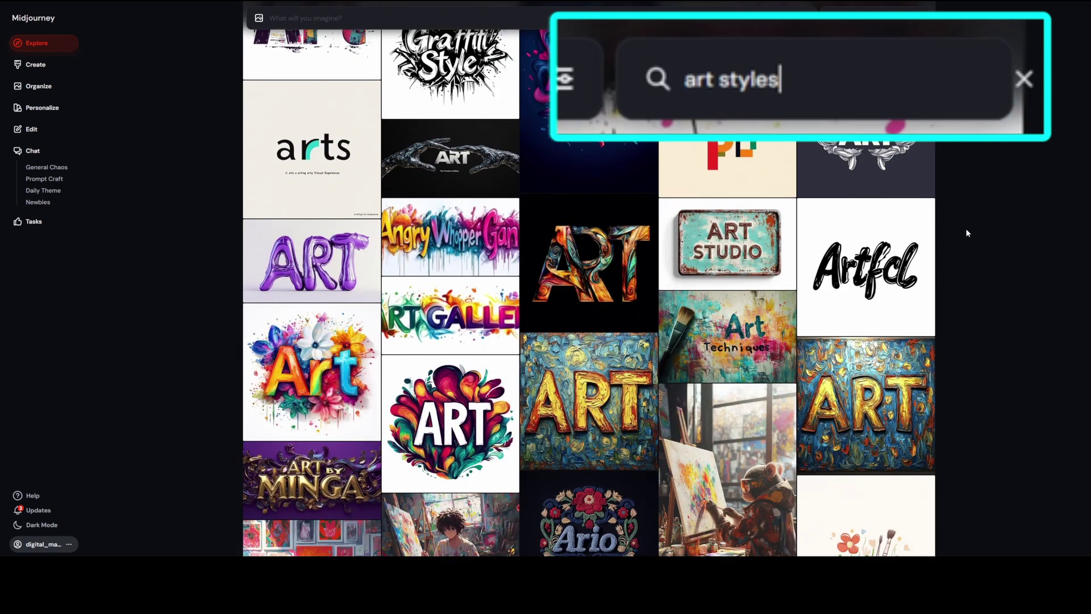
{"action": "scroll", "coordinate": [968, 234], "scroll_direction": "down", "scroll_amount": 7}
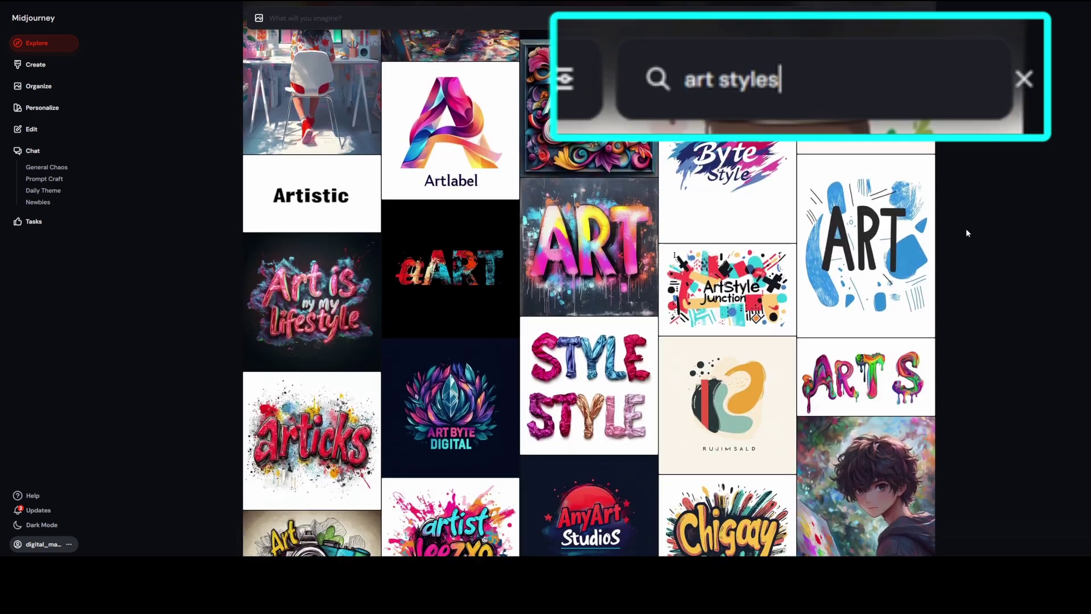
{"action": "scroll", "coordinate": [968, 233], "scroll_direction": "down", "scroll_amount": 4}
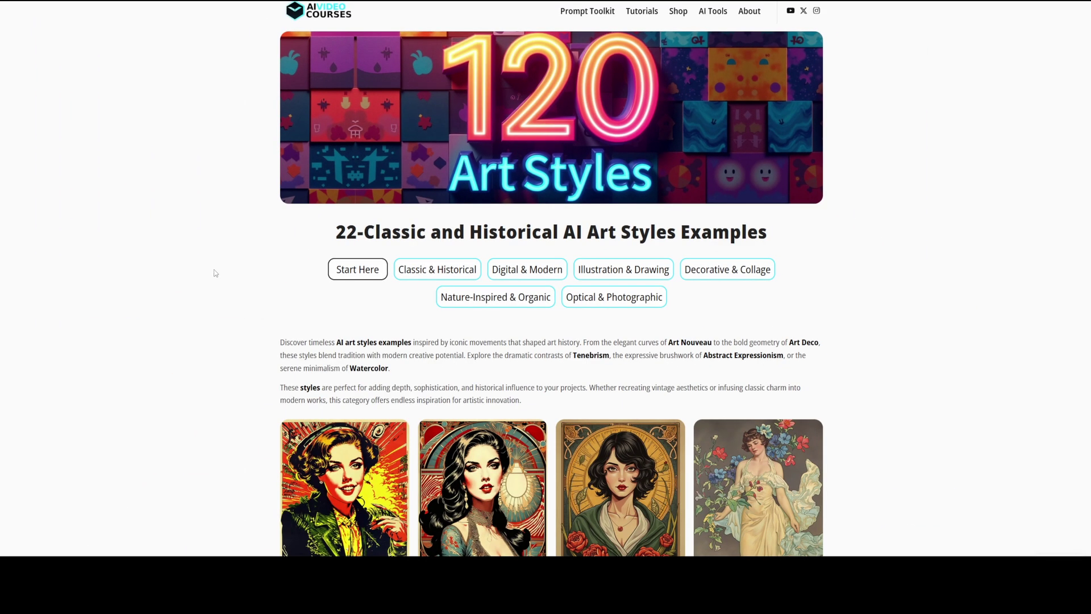
Show the Optical & Photographic category and browse its style cards.
{"action": "scroll", "coordinate": [213, 273], "scroll_direction": "down", "scroll_amount": 3}
{"action": "scroll", "coordinate": [200, 272], "scroll_direction": "down", "scroll_amount": 5}
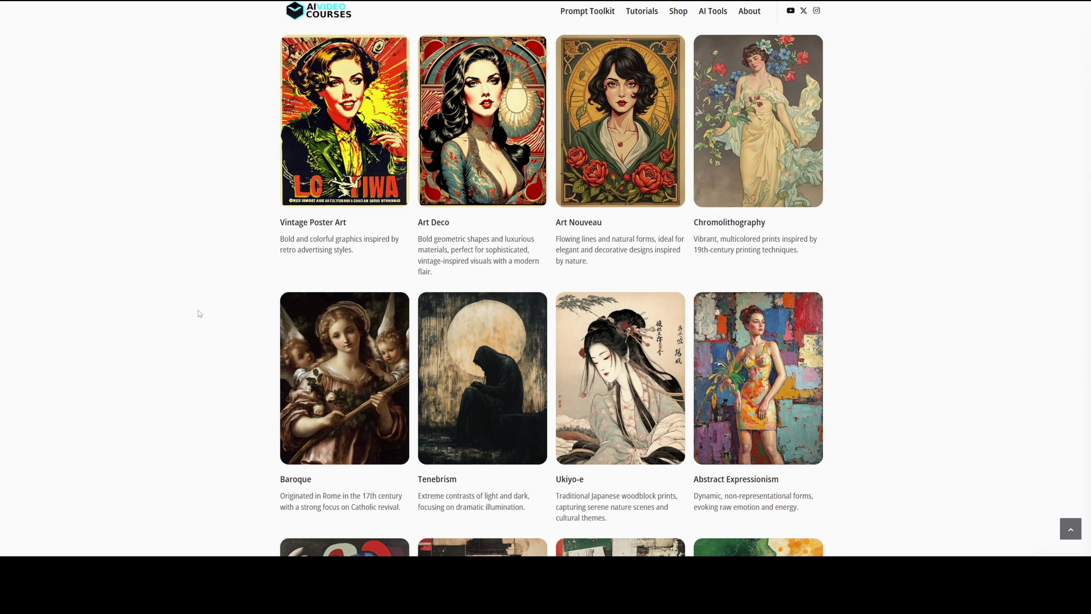
{"action": "scroll", "coordinate": [198, 313], "scroll_direction": "up", "scroll_amount": 9}
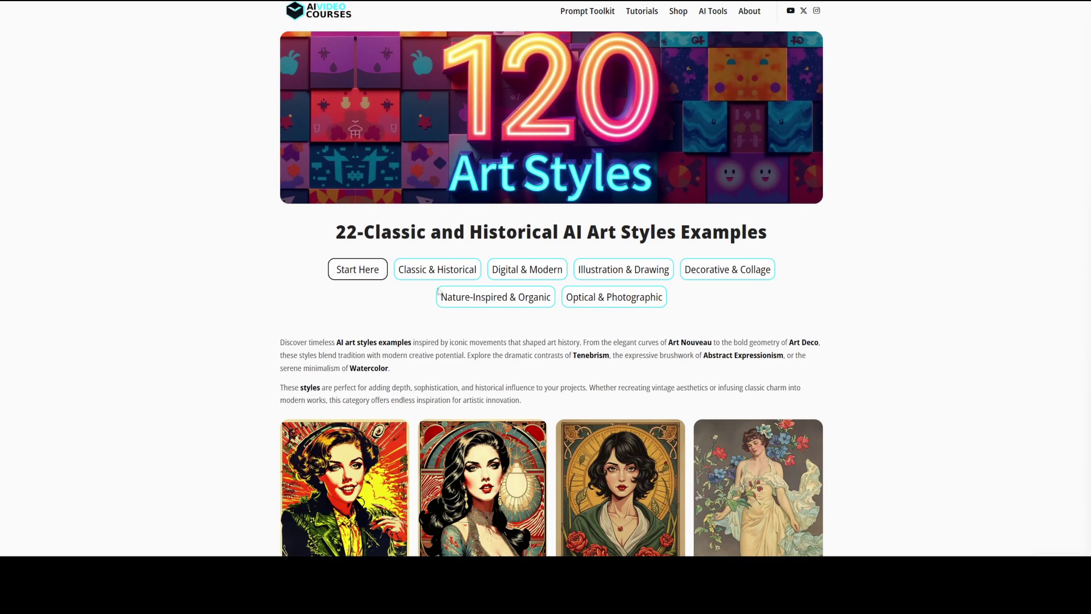
{"action": "left_click", "coordinate": [614, 300]}
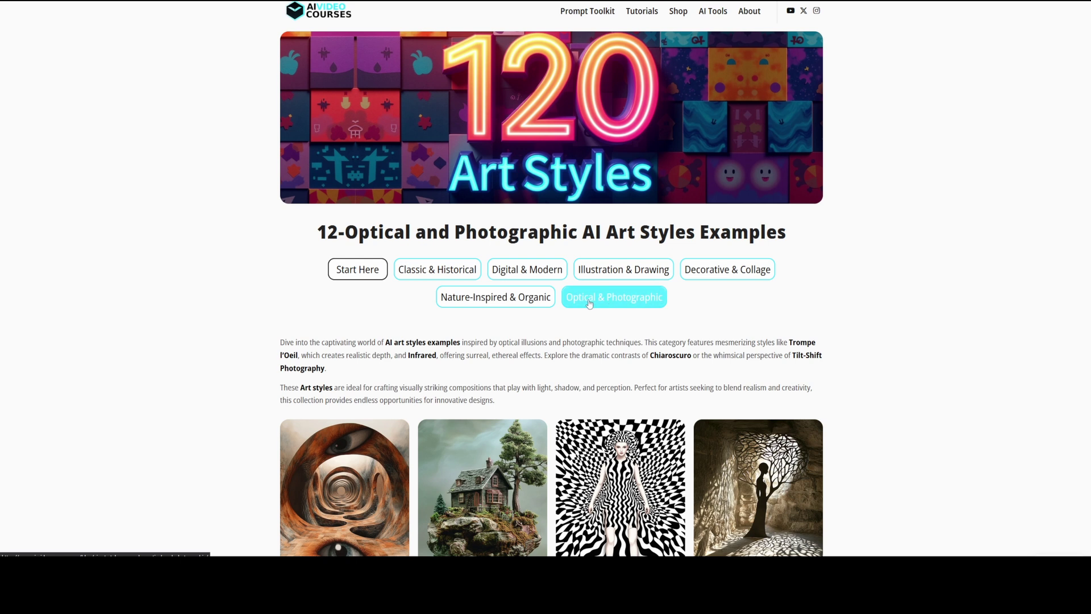
{"action": "scroll", "coordinate": [222, 336], "scroll_direction": "down", "scroll_amount": 4}
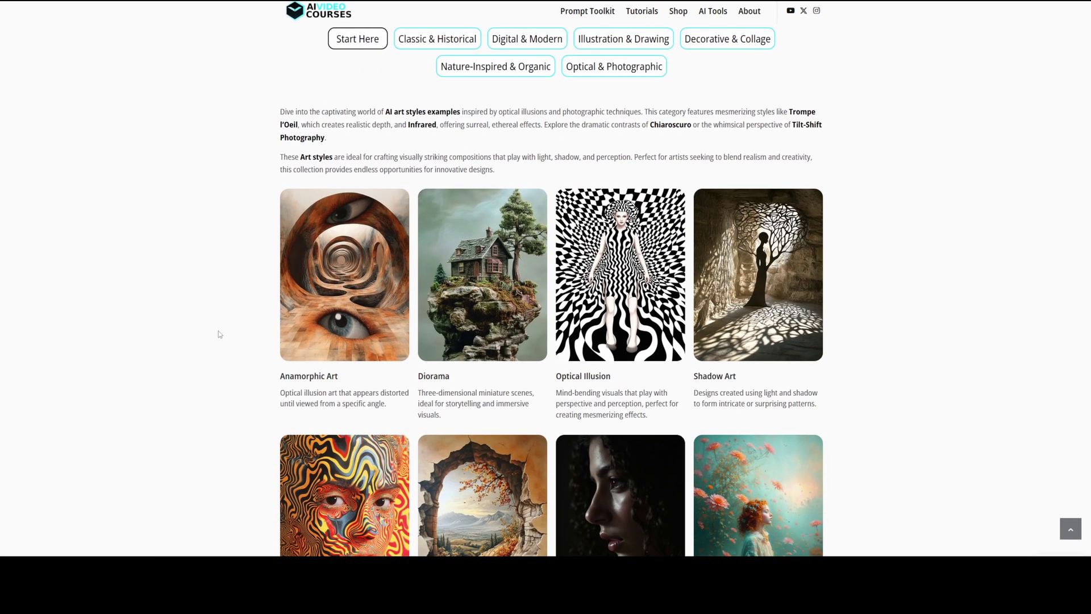
{"action": "scroll", "coordinate": [220, 335], "scroll_direction": "down", "scroll_amount": 2}
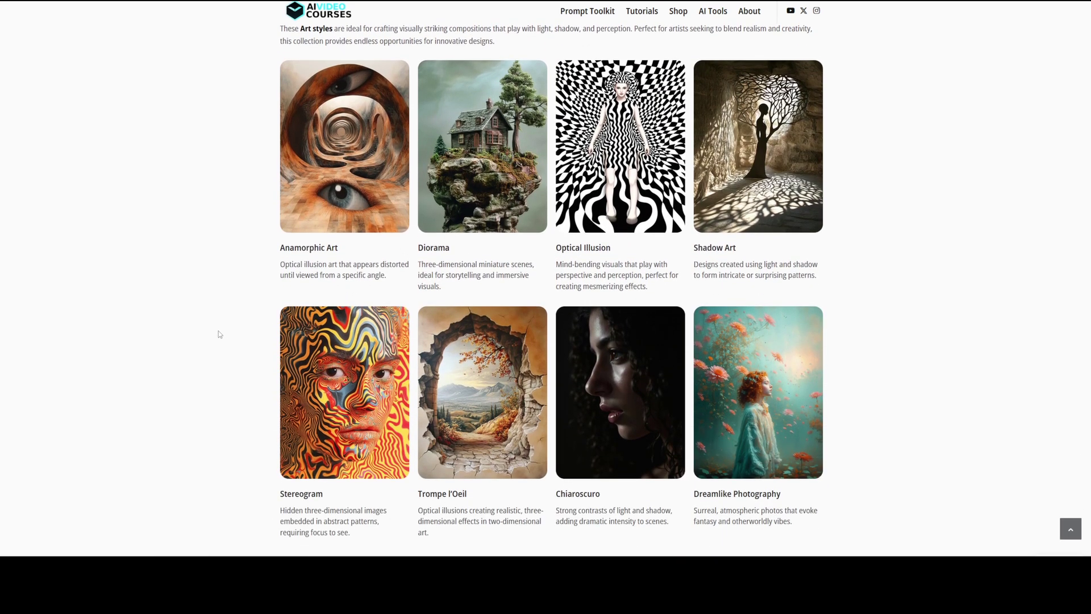
Bring up and dismiss the Optical Illusion image's context menu, then browse further styles.
{"action": "right_click", "coordinate": [648, 181]}
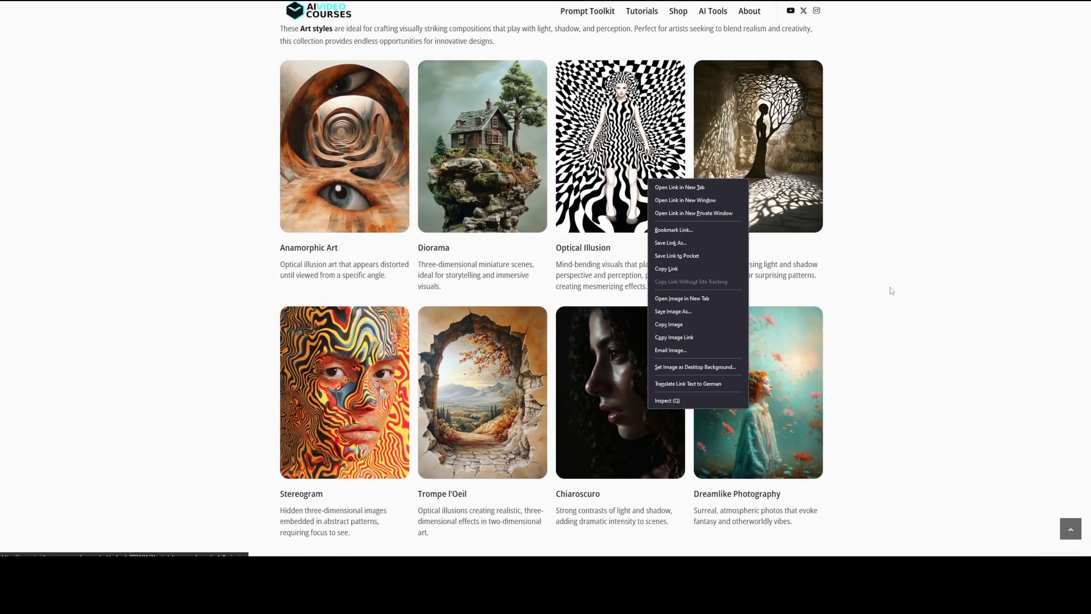
{"action": "left_click", "coordinate": [890, 288]}
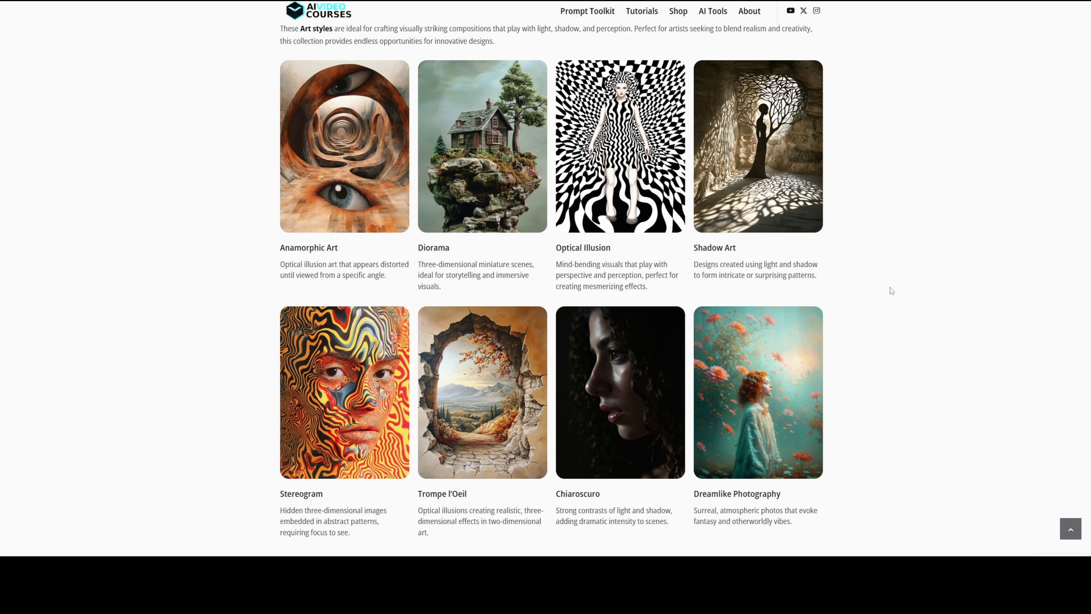
{"action": "scroll", "coordinate": [232, 361], "scroll_direction": "down", "scroll_amount": 7}
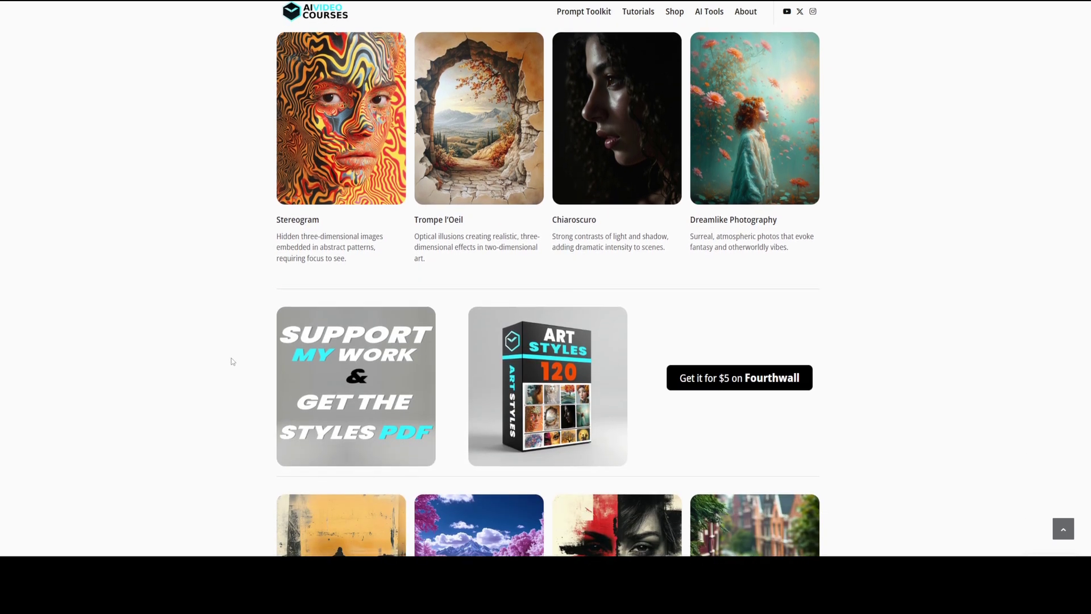
{"action": "scroll", "coordinate": [232, 360], "scroll_direction": "down", "scroll_amount": 3}
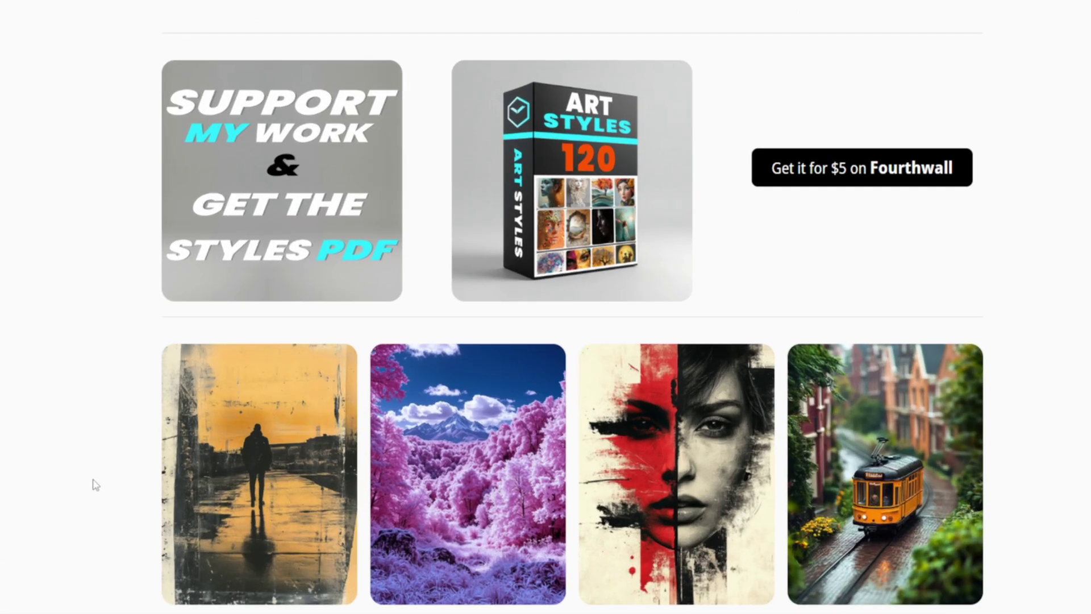
Follow 'Get it for $5 on Fourthwall', then scroll the Art Styles description spreadsheet.
{"action": "left_click", "coordinate": [830, 173]}
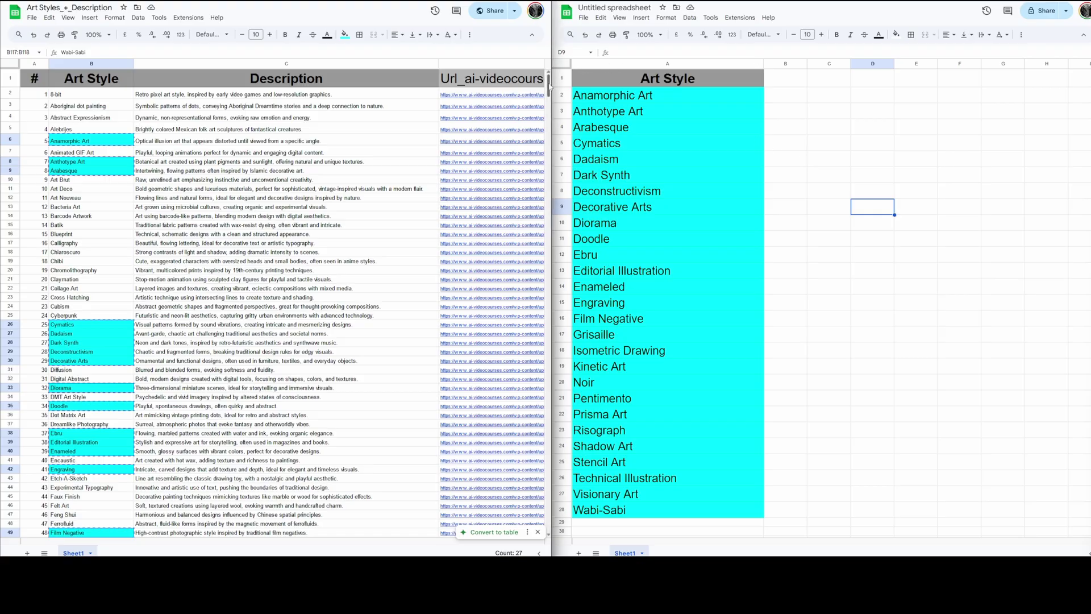
{"action": "left_click_drag", "start_coordinate": [549, 85], "coordinate": [557, 122]}
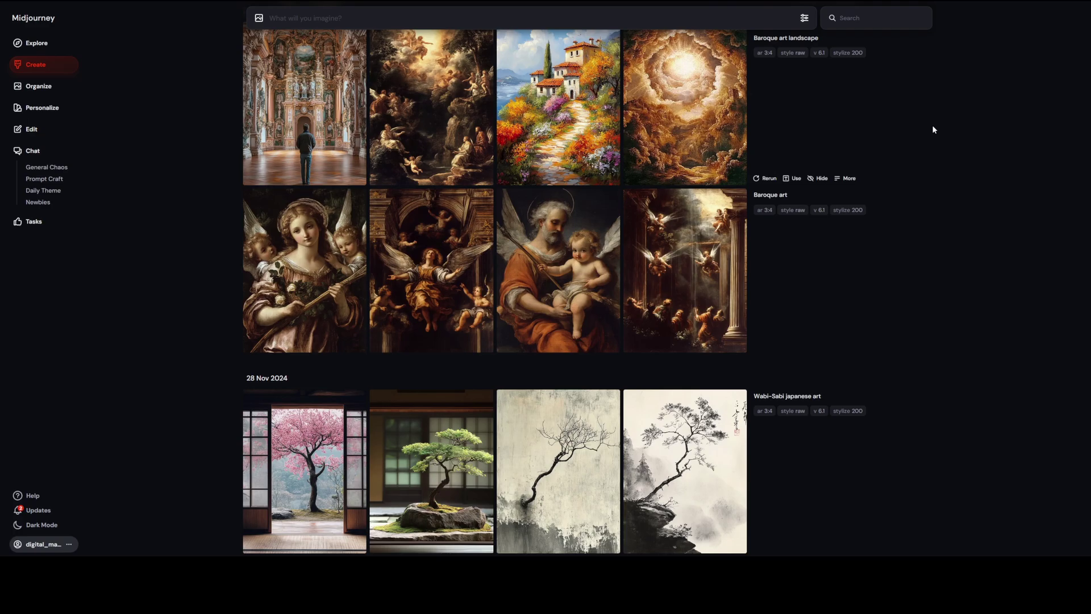
Scroll through the Vector Art, Ukiyo-e, Claymation and Enameled Art example images.
{"action": "scroll", "coordinate": [932, 126], "scroll_direction": "down", "scroll_amount": 6}
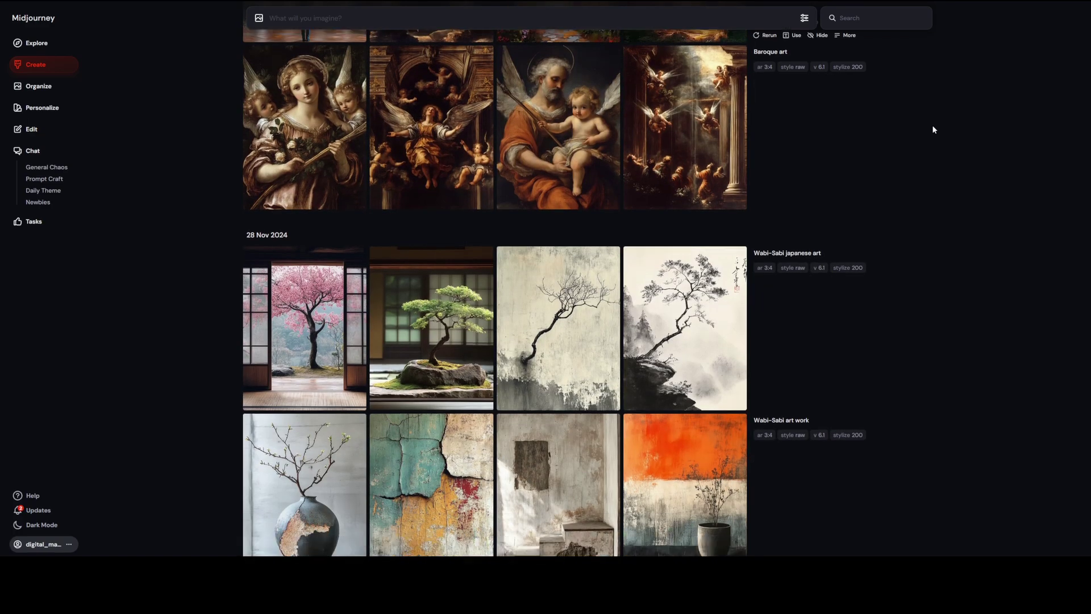
{"action": "scroll", "coordinate": [933, 130], "scroll_direction": "down", "scroll_amount": 1}
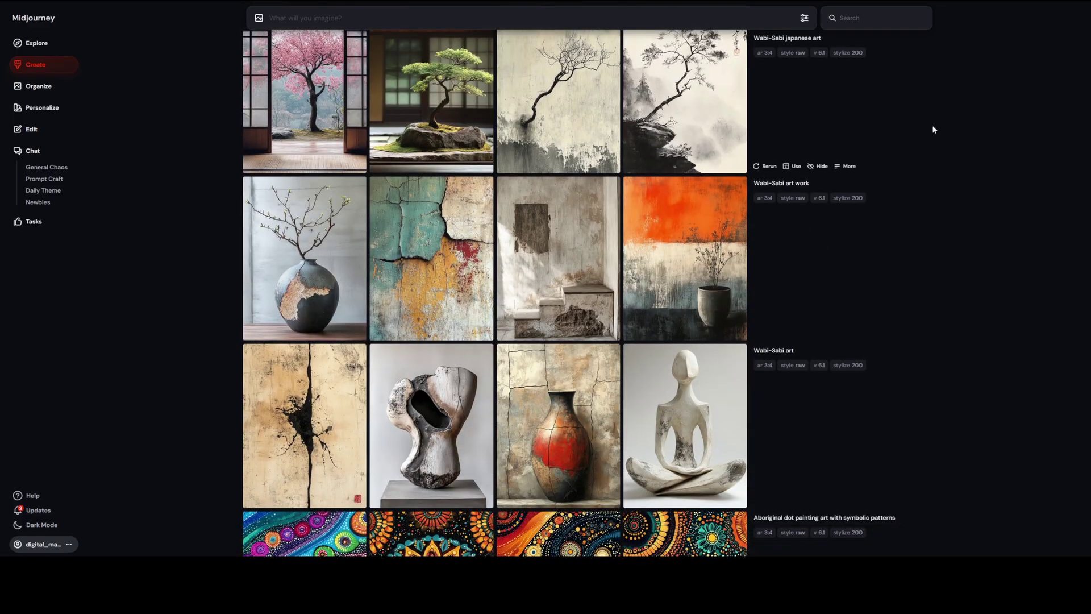
{"action": "scroll", "coordinate": [932, 130], "scroll_direction": "down", "scroll_amount": 10}
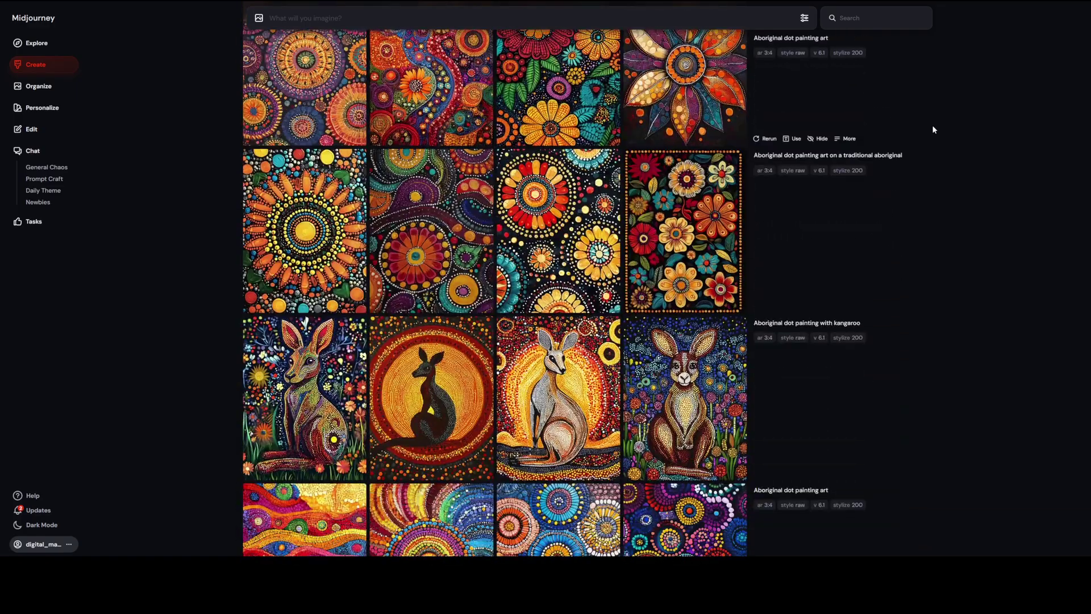
{"action": "scroll", "coordinate": [933, 130], "scroll_direction": "down", "scroll_amount": 11}
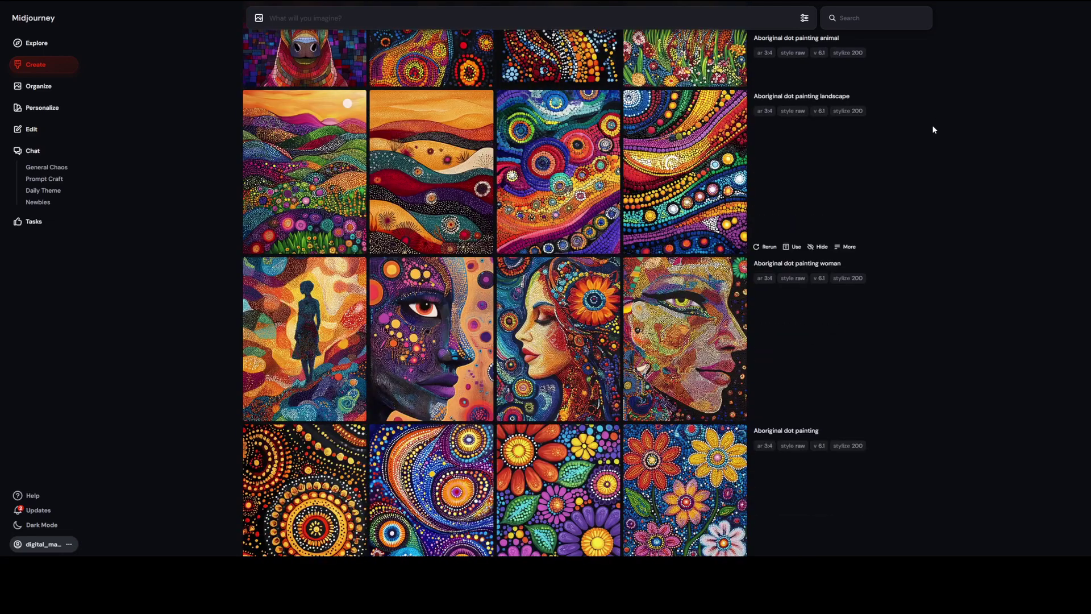
{"action": "scroll", "coordinate": [933, 129], "scroll_direction": "down", "scroll_amount": 13}
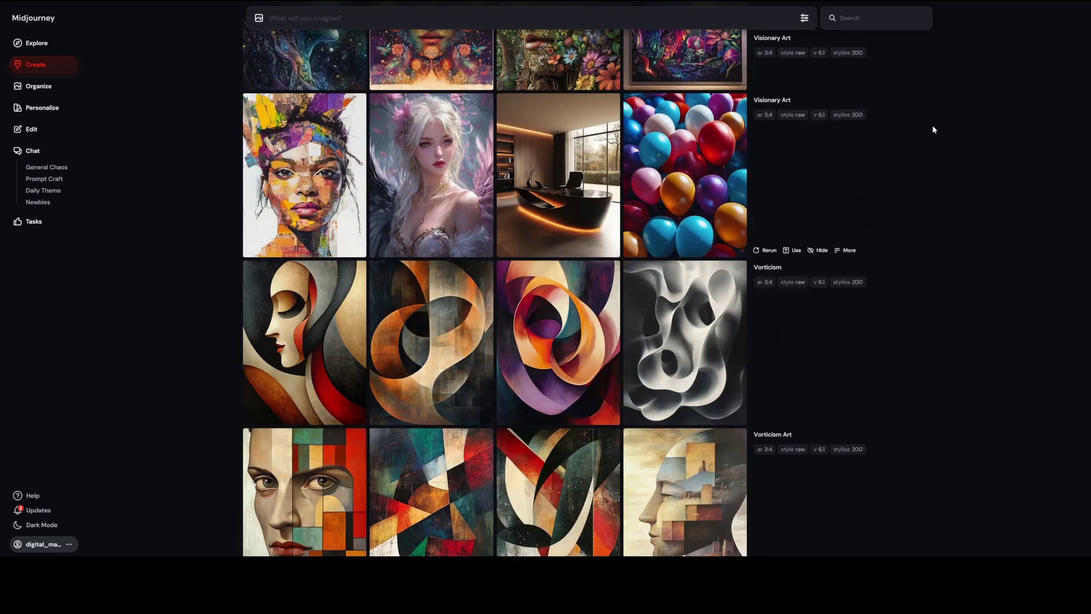
{"action": "scroll", "coordinate": [932, 130], "scroll_direction": "down", "scroll_amount": 8}
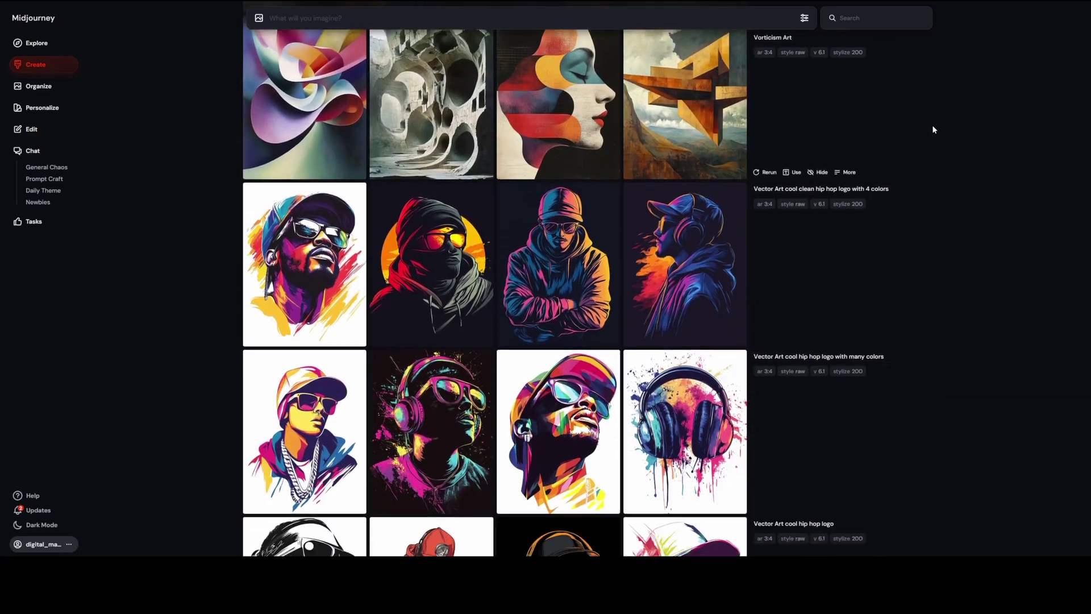
{"action": "scroll", "coordinate": [933, 130], "scroll_direction": "down", "scroll_amount": 8}
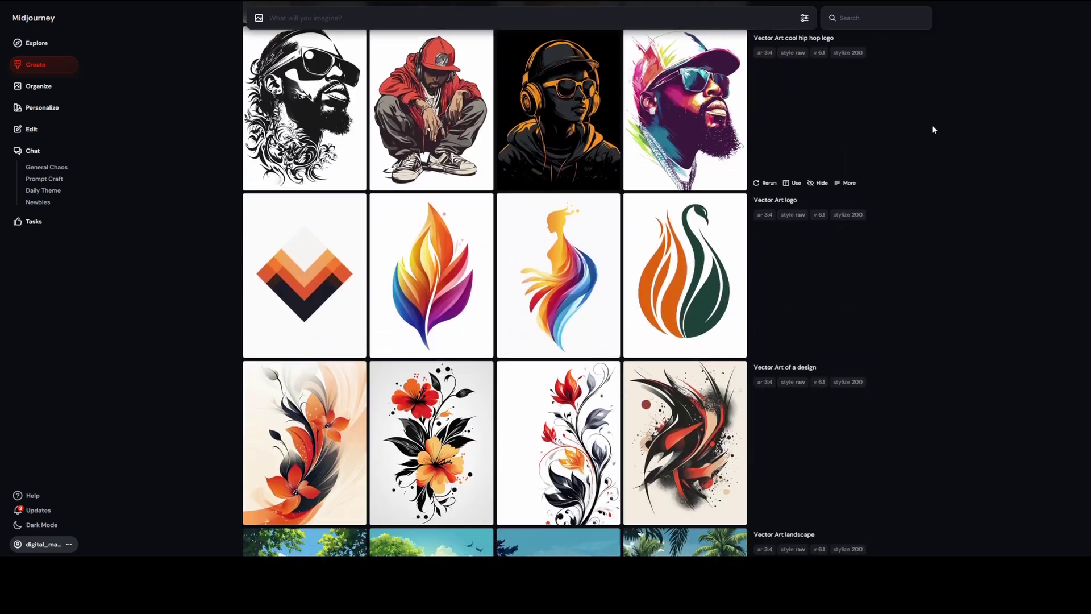
{"action": "scroll", "coordinate": [933, 129], "scroll_direction": "down", "scroll_amount": 7}
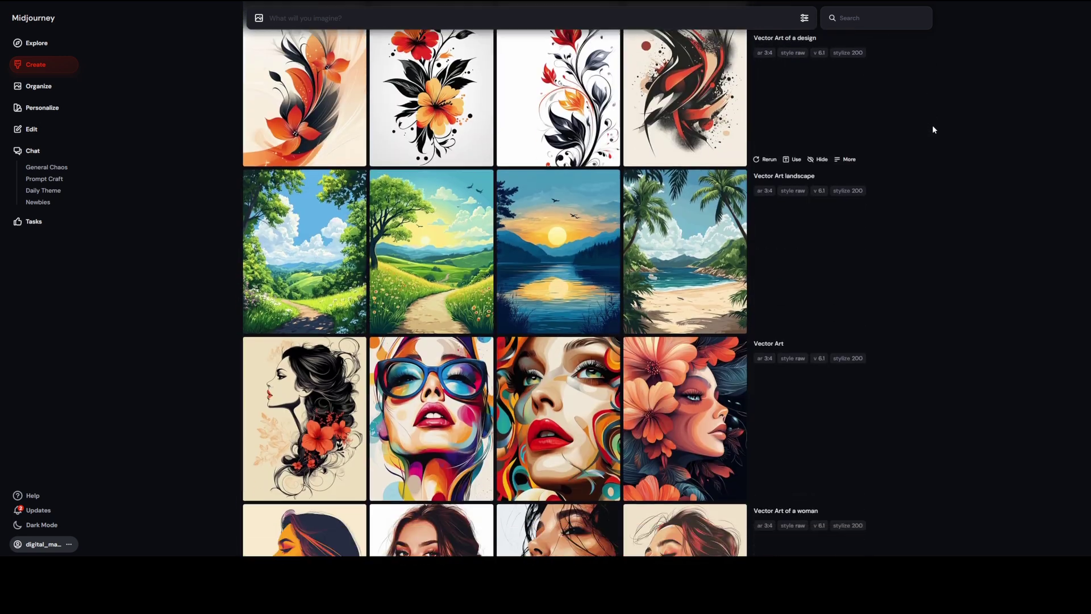
{"action": "scroll", "coordinate": [933, 130], "scroll_direction": "down", "scroll_amount": 8}
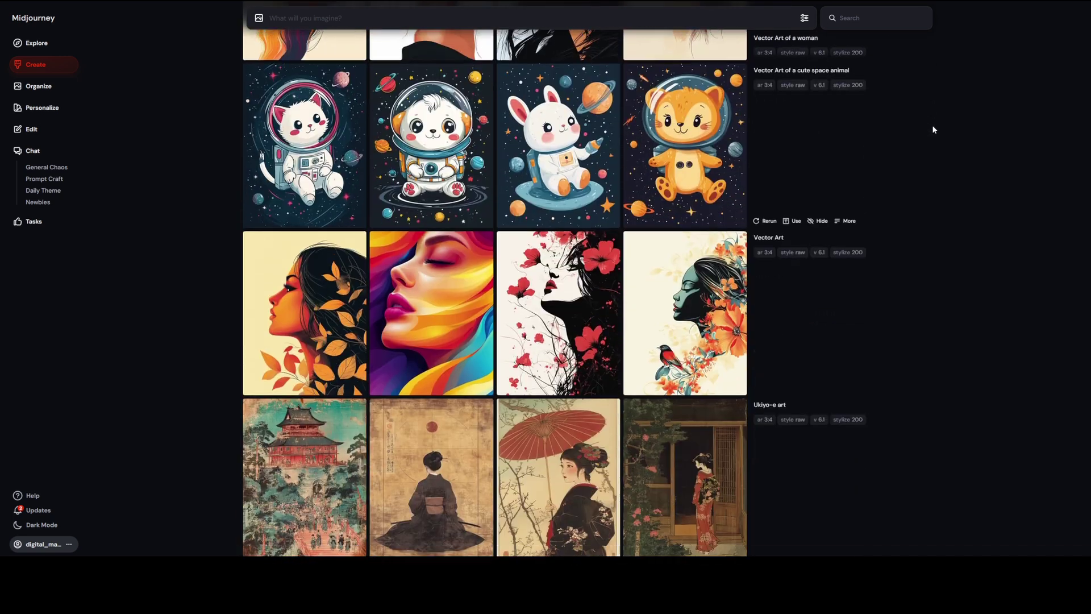
{"action": "scroll", "coordinate": [933, 130], "scroll_direction": "down", "scroll_amount": 7}
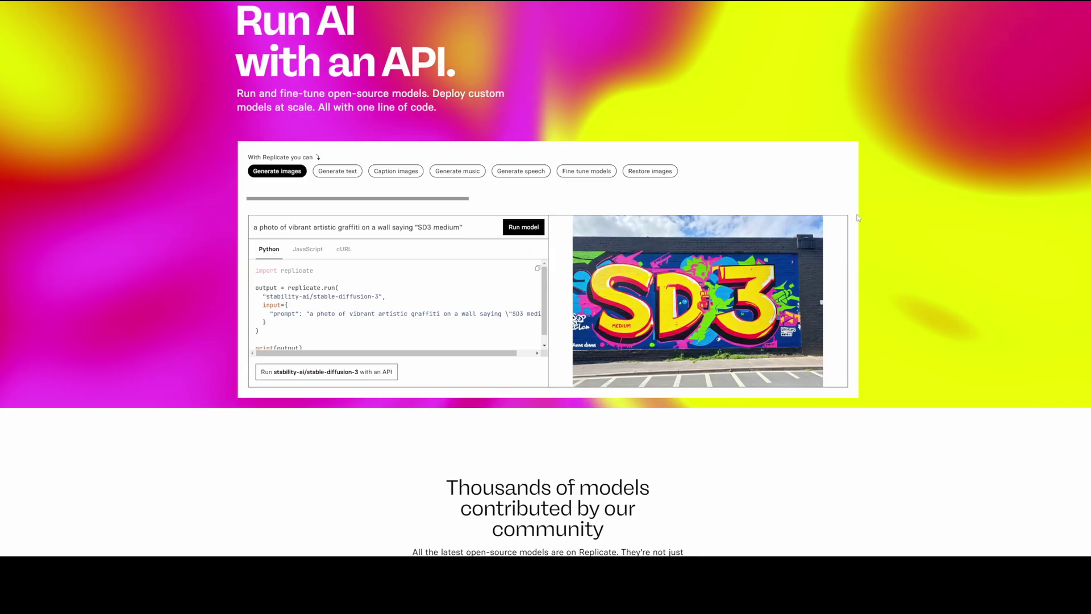
Search Replicate's model catalogue for 'flux'.
{"action": "scroll", "coordinate": [857, 217], "scroll_direction": "down", "scroll_amount": 6}
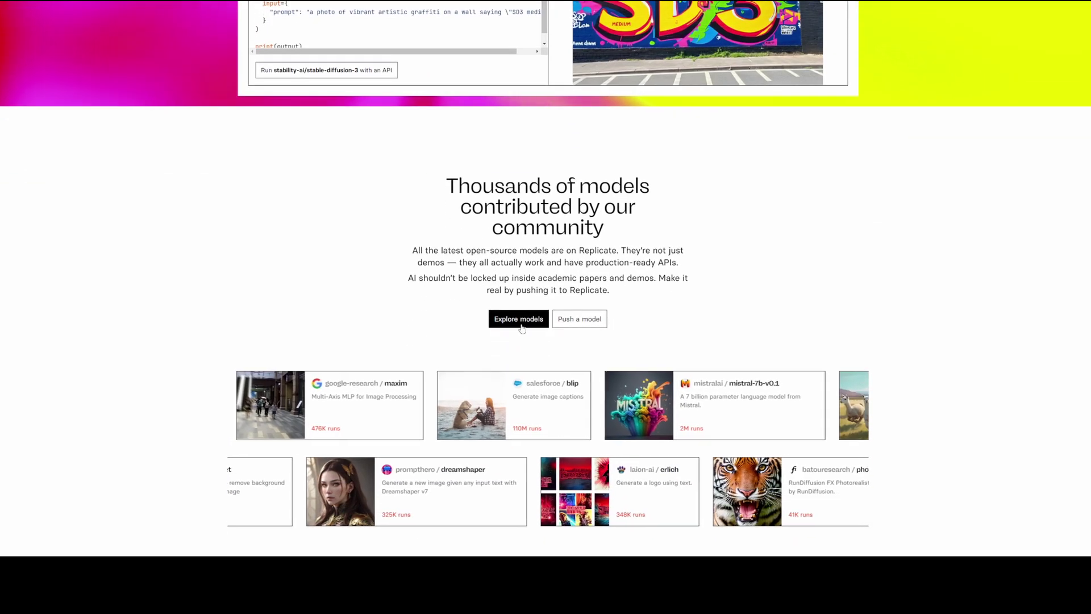
{"action": "left_click", "coordinate": [518, 325]}
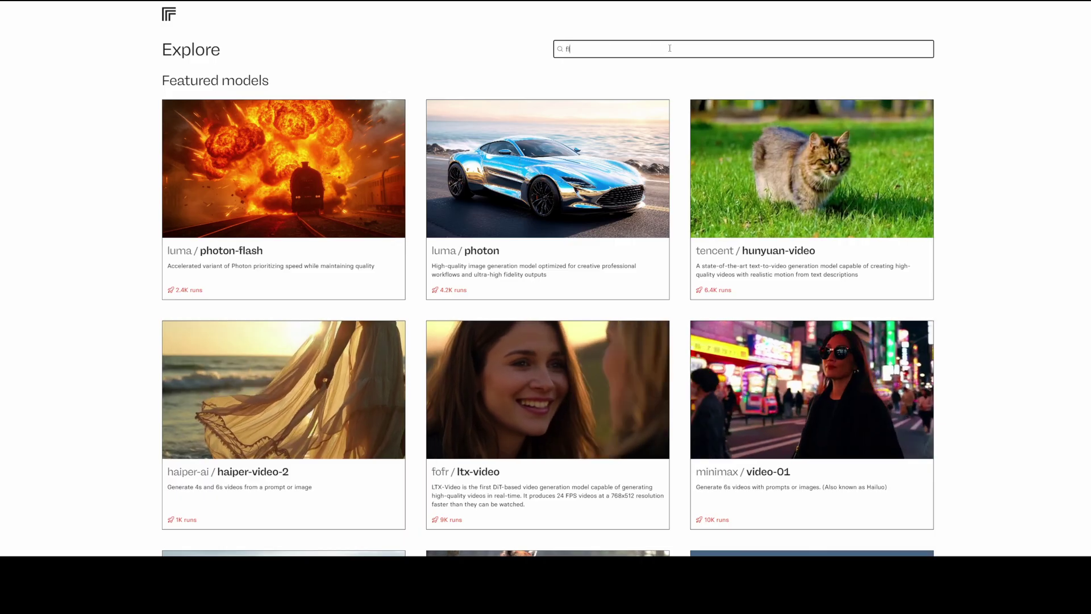
{"action": "left_click", "coordinate": [669, 46]}
{"action": "type", "text": "flux"}
{"action": "key", "text": "Return"}
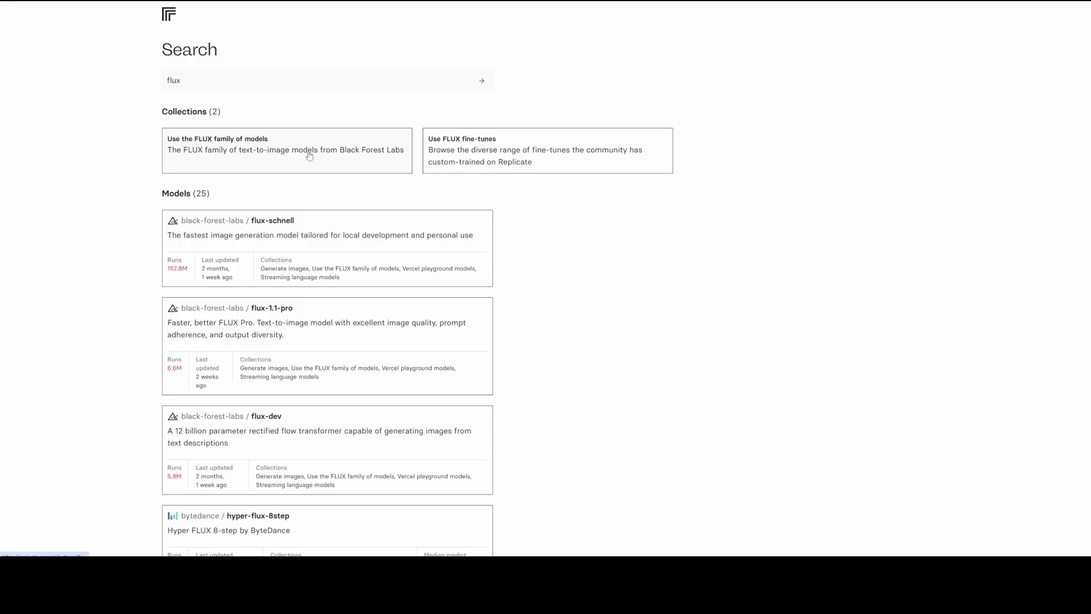
Open the black-forest-labs/flux-dev playground from the FLUX family collection.
{"action": "left_click", "coordinate": [308, 156]}
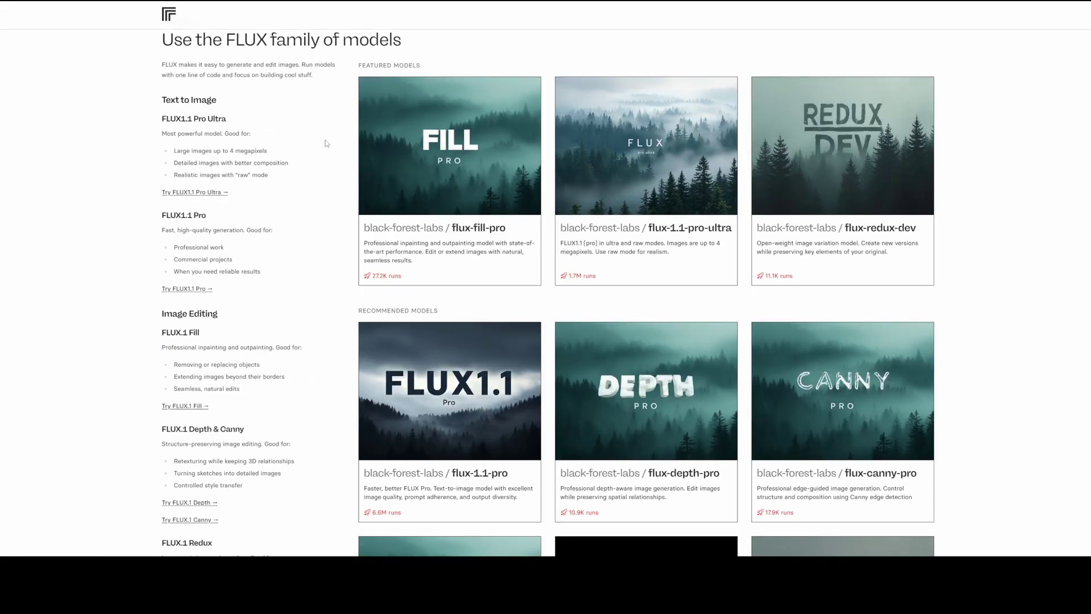
{"action": "scroll", "coordinate": [326, 143], "scroll_direction": "down", "scroll_amount": 10}
{"action": "scroll", "coordinate": [328, 143], "scroll_direction": "down", "scroll_amount": 1}
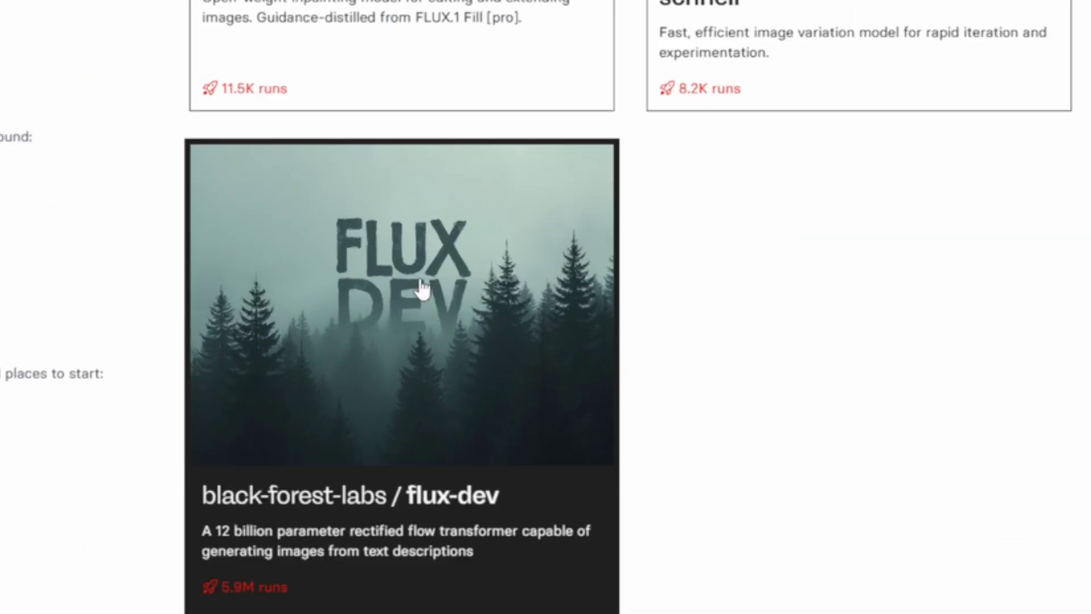
{"action": "left_click", "coordinate": [422, 289]}
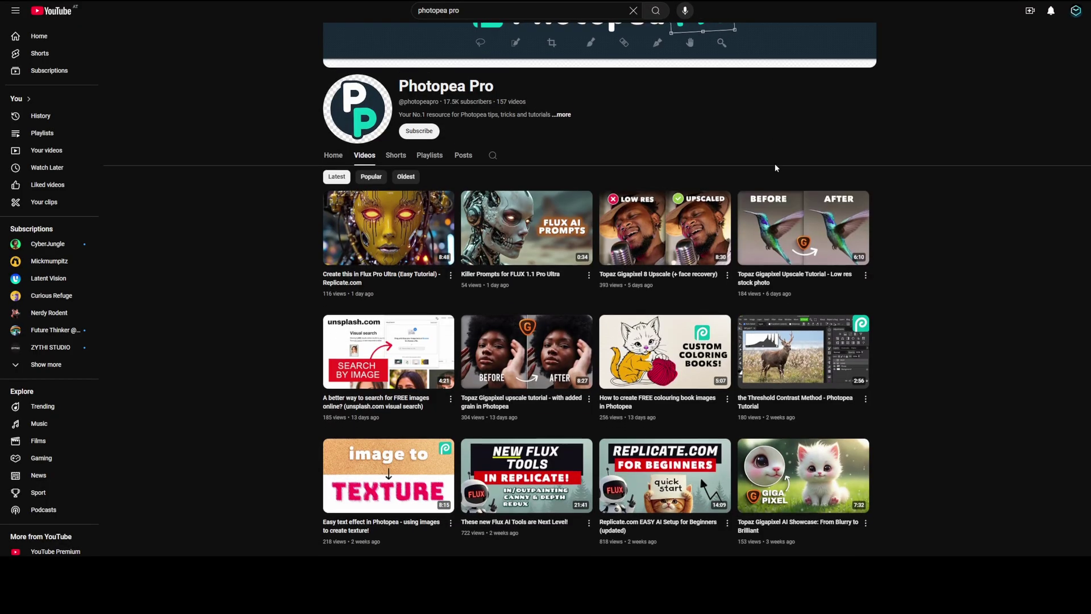
{"action": "scroll", "coordinate": [776, 168], "scroll_direction": "down", "scroll_amount": 2}
{"action": "scroll", "coordinate": [938, 250], "scroll_direction": "down", "scroll_amount": 2}
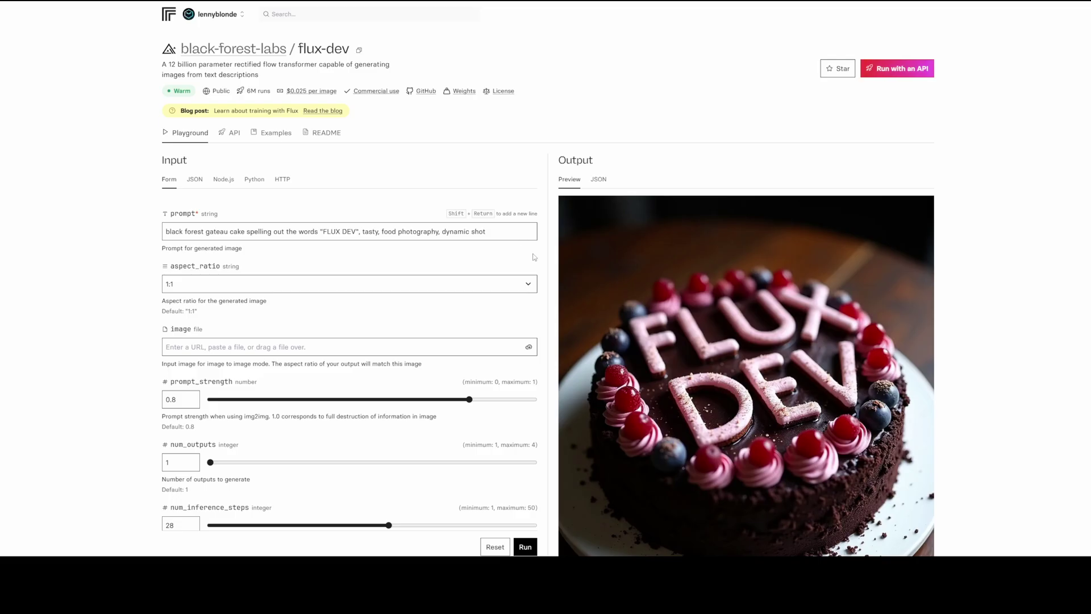
Set aspect_ratio to 4:5 and guidance to 2.
{"action": "left_click", "coordinate": [527, 288]}
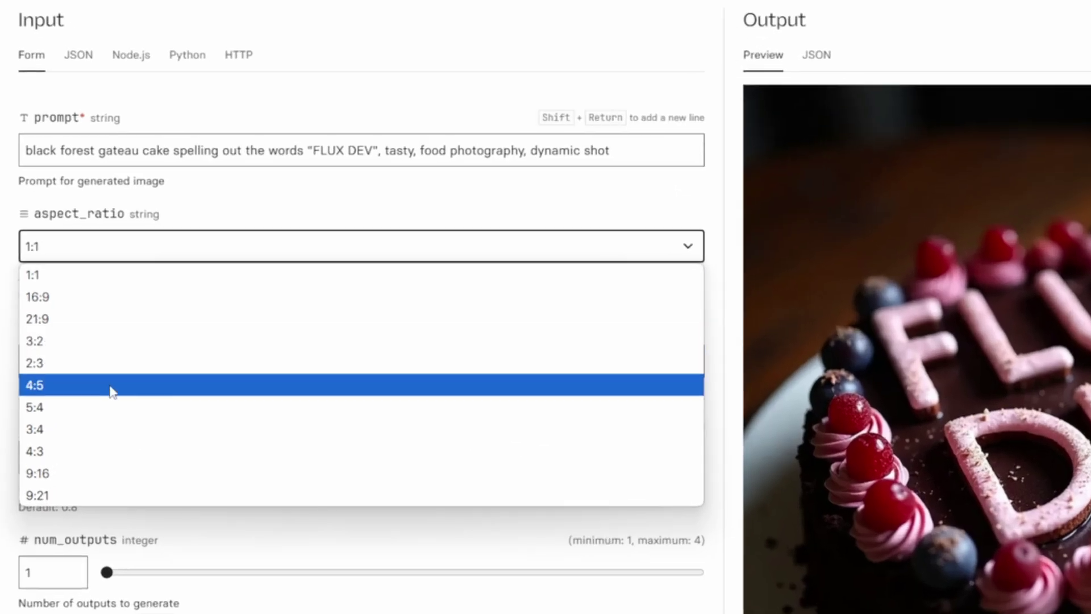
{"action": "left_click", "coordinate": [212, 361]}
{"action": "scroll", "coordinate": [546, 307], "scroll_direction": "down", "scroll_amount": 10}
{"action": "left_click", "coordinate": [46, 209]}
{"action": "left_click_drag", "start_coordinate": [46, 209], "coordinate": [6, 209]}
{"action": "type", "text": "2"}
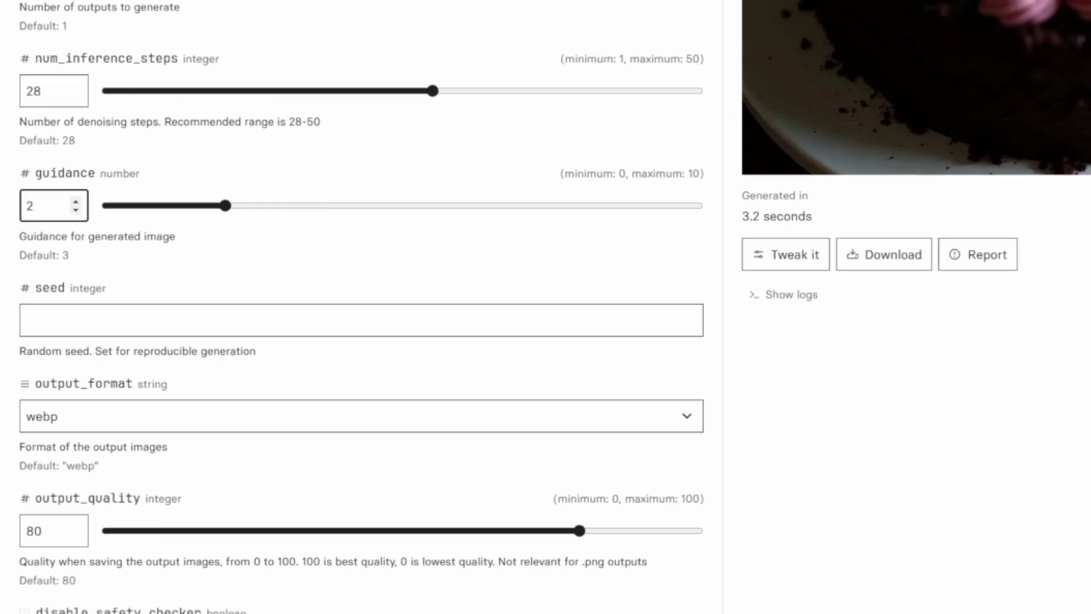
Replace the cake prompt with 'woman made out of wool' and run the model.
{"action": "scroll", "coordinate": [88, 348], "scroll_direction": "up", "scroll_amount": 10}
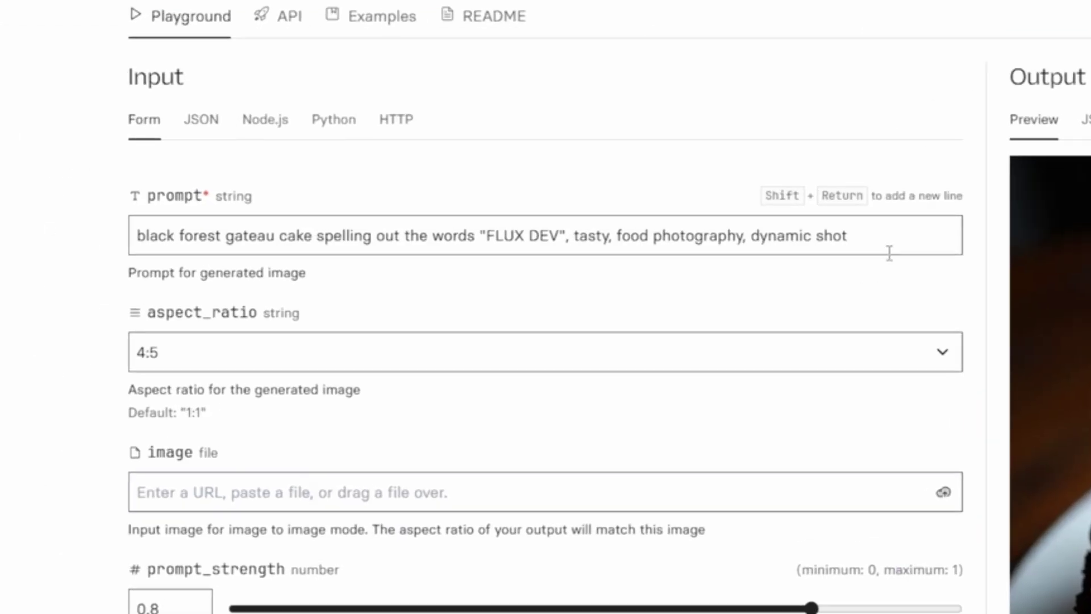
{"action": "left_click_drag", "start_coordinate": [500, 233], "coordinate": [294, 229]}
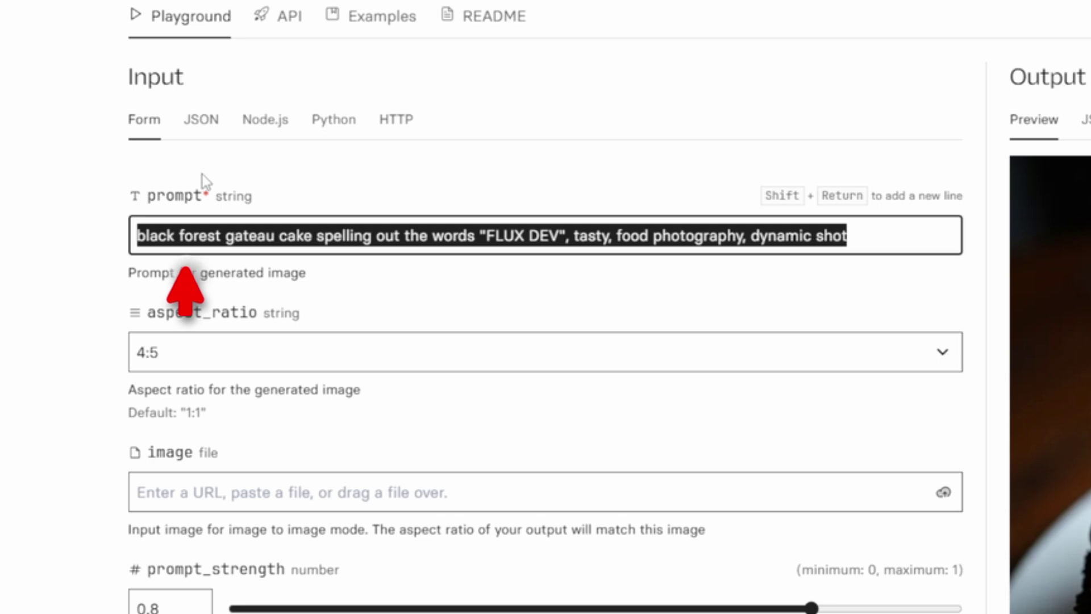
{"action": "type", "text": "woman made out of wool"}
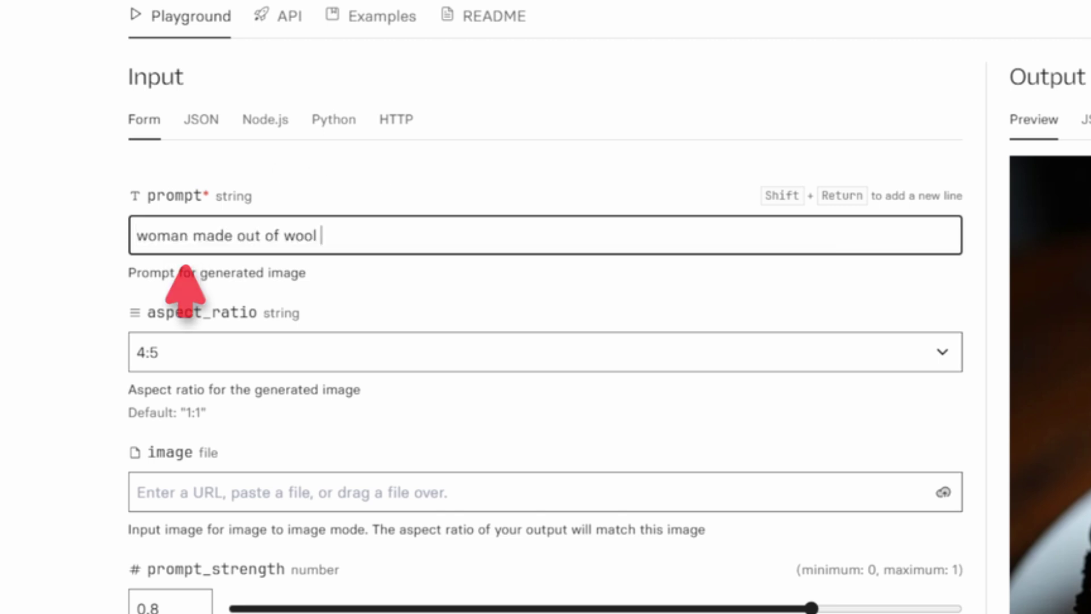
{"action": "left_click", "coordinate": [525, 547]}
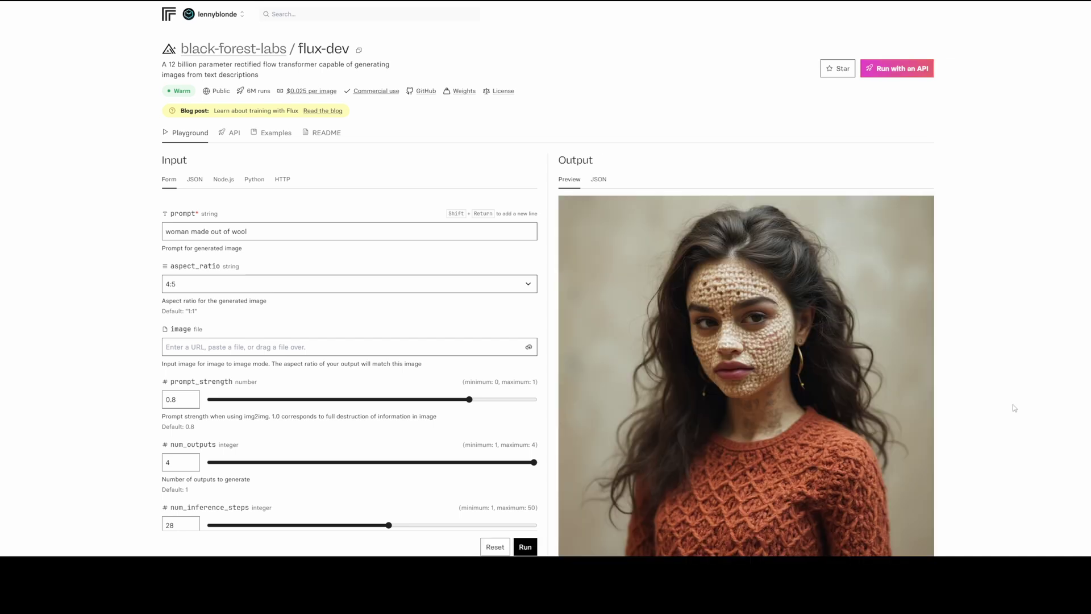
Review the four wool-woman outputs: knitted sweater, woolly beret, knitted doll, brown hat.
{"action": "scroll", "coordinate": [1015, 408], "scroll_direction": "down", "scroll_amount": 5}
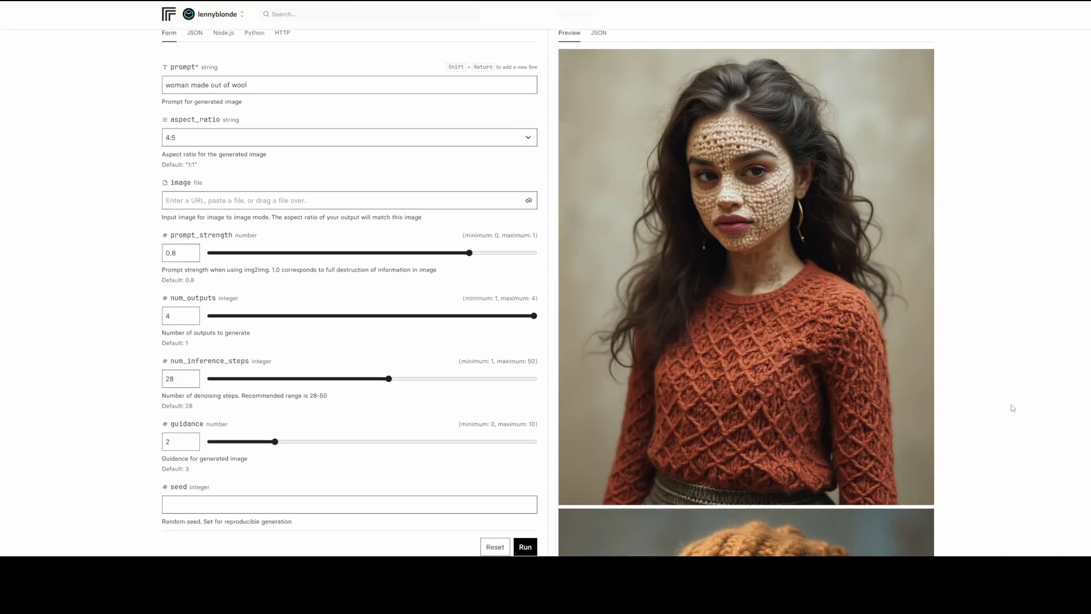
{"action": "scroll", "coordinate": [1011, 405], "scroll_direction": "down", "scroll_amount": 5}
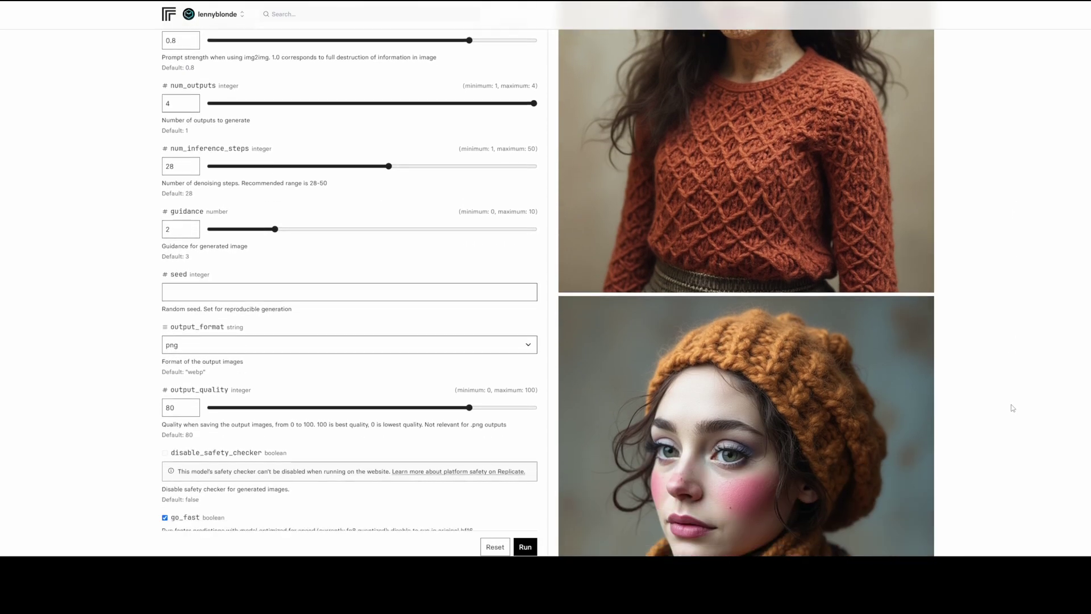
{"action": "scroll", "coordinate": [1012, 407], "scroll_direction": "down", "scroll_amount": 6}
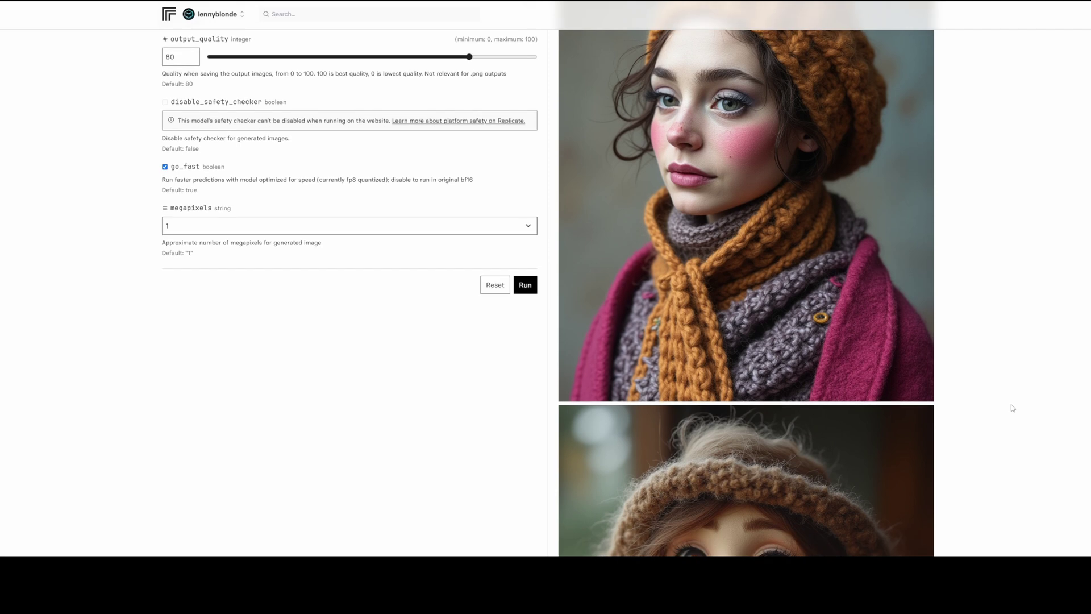
{"action": "scroll", "coordinate": [1012, 408], "scroll_direction": "down", "scroll_amount": 5}
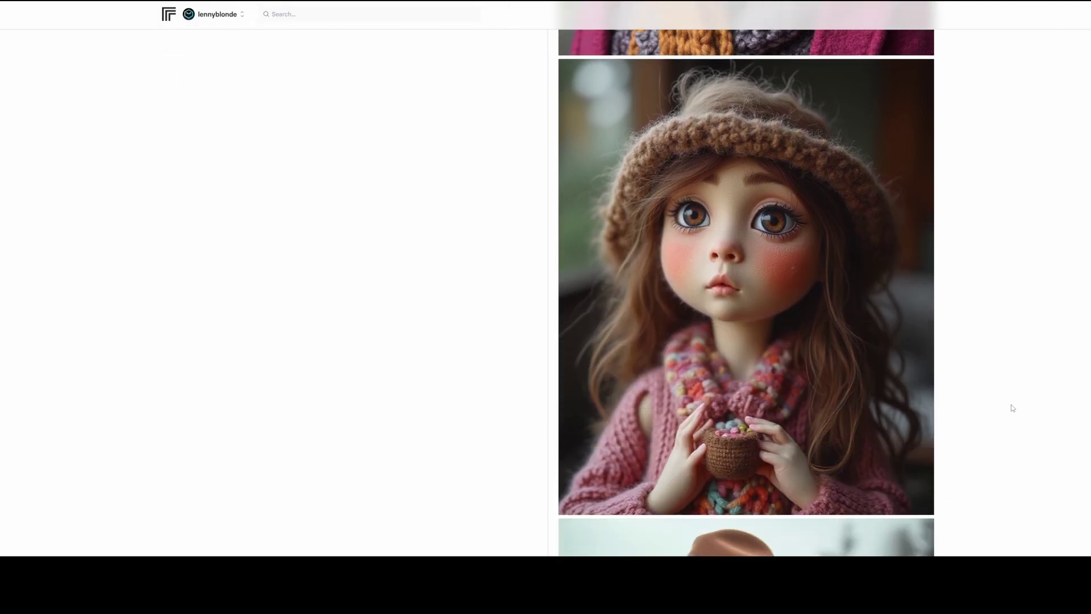
{"action": "scroll", "coordinate": [1011, 405], "scroll_direction": "down", "scroll_amount": 4}
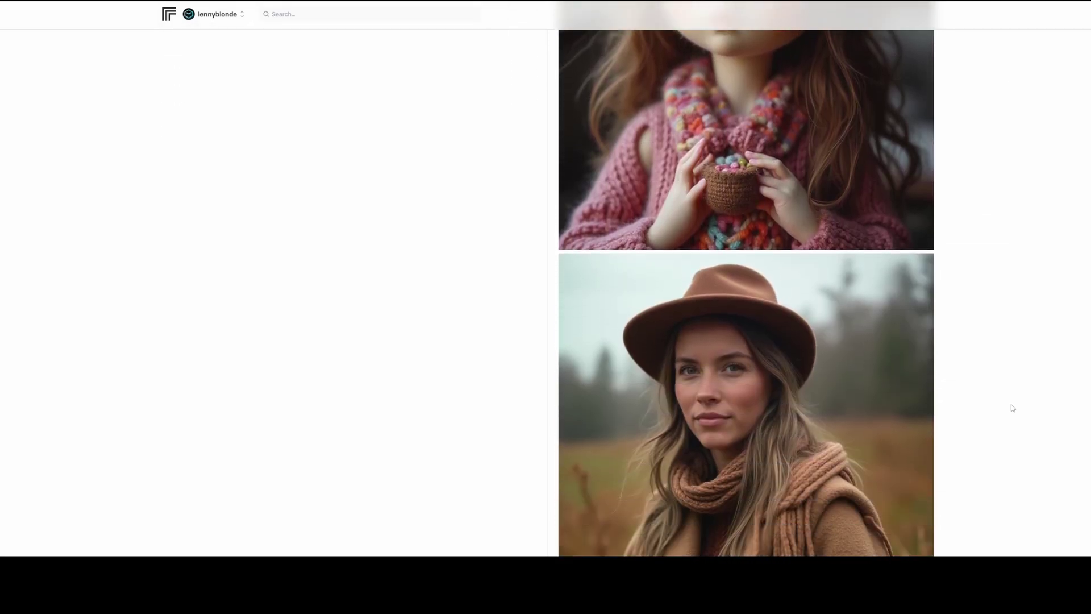
{"action": "scroll", "coordinate": [1018, 428], "scroll_direction": "up", "scroll_amount": 10}
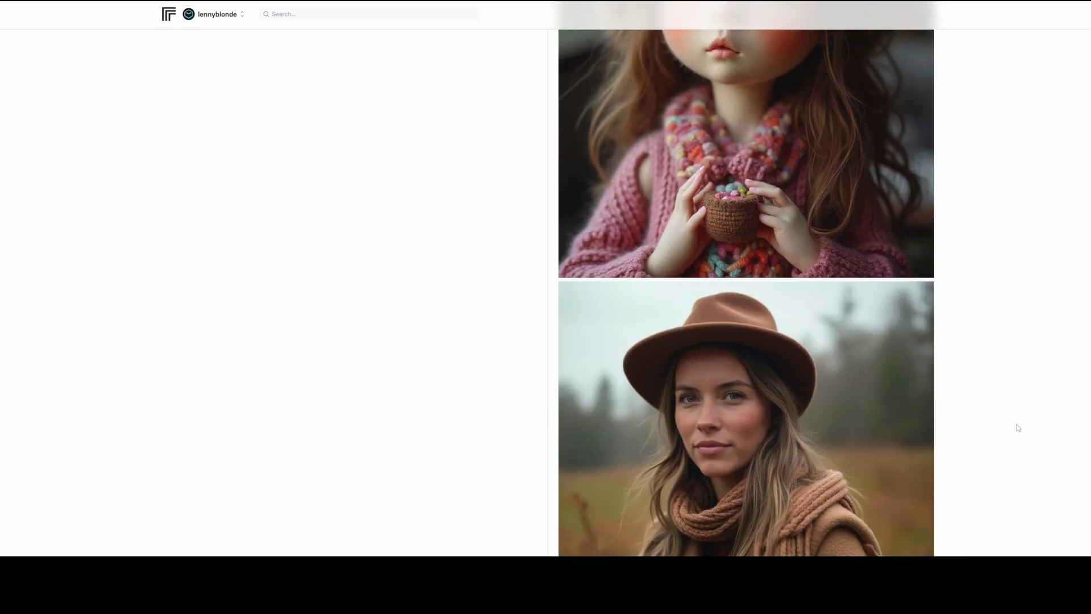
{"action": "scroll", "coordinate": [1019, 426], "scroll_direction": "up", "scroll_amount": 10}
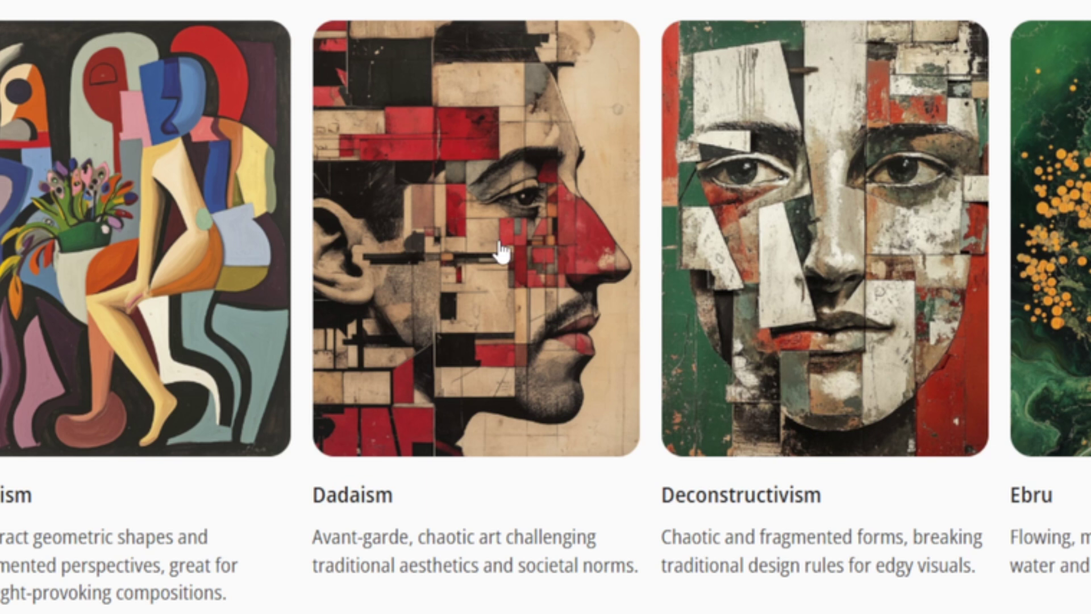
Drag the Dadaism example image, AI-art-styles-examples-dadaism-art.jpg, into JoyCaption Alpha Two.
{"action": "right_click", "coordinate": [492, 236]}
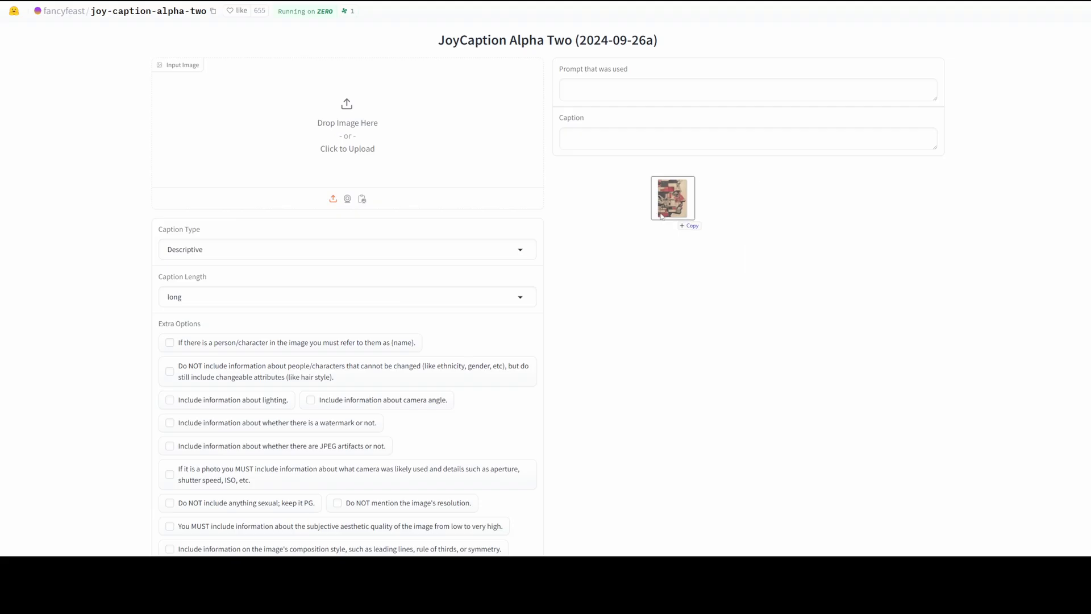
{"action": "left_click_drag", "start_coordinate": [675, 195], "coordinate": [410, 139]}
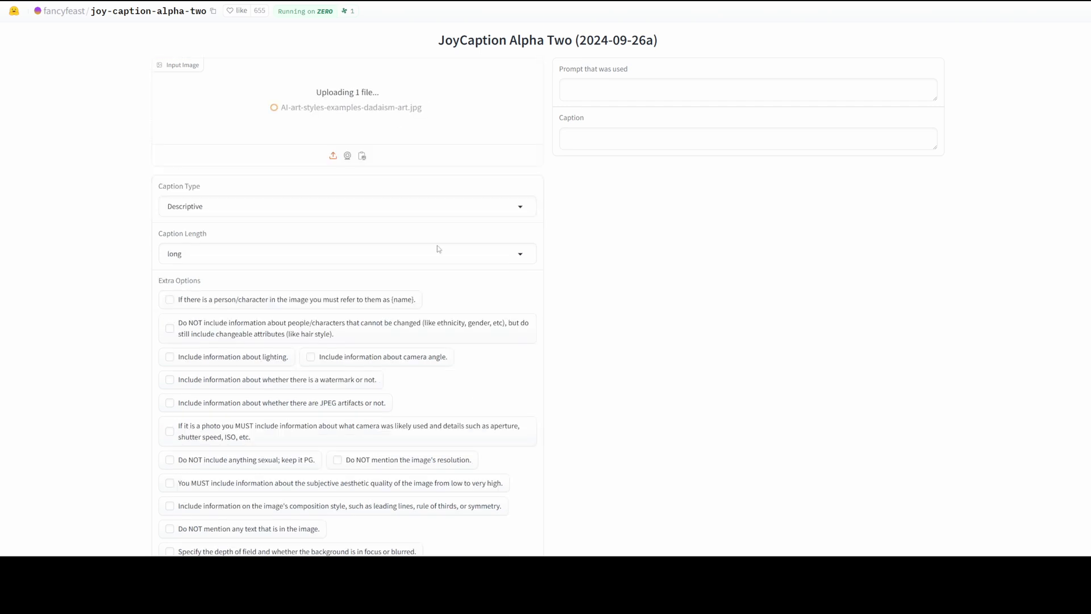
Generate a Descriptive long caption of the Dadaism mosaic portrait.
{"action": "scroll", "coordinate": [343, 491], "scroll_direction": "down", "scroll_amount": 10}
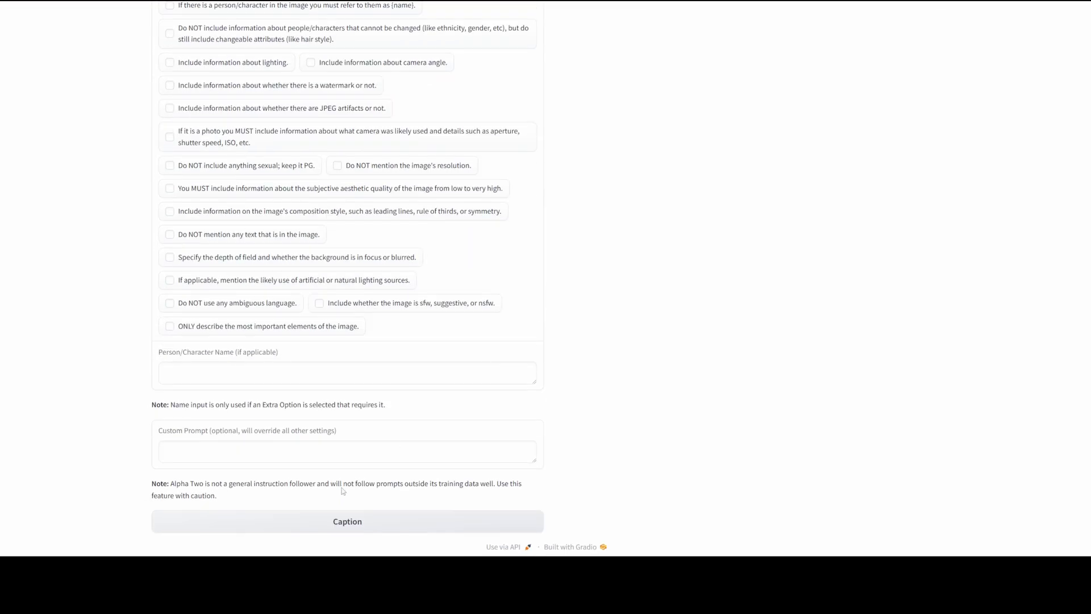
{"action": "left_click", "coordinate": [383, 520]}
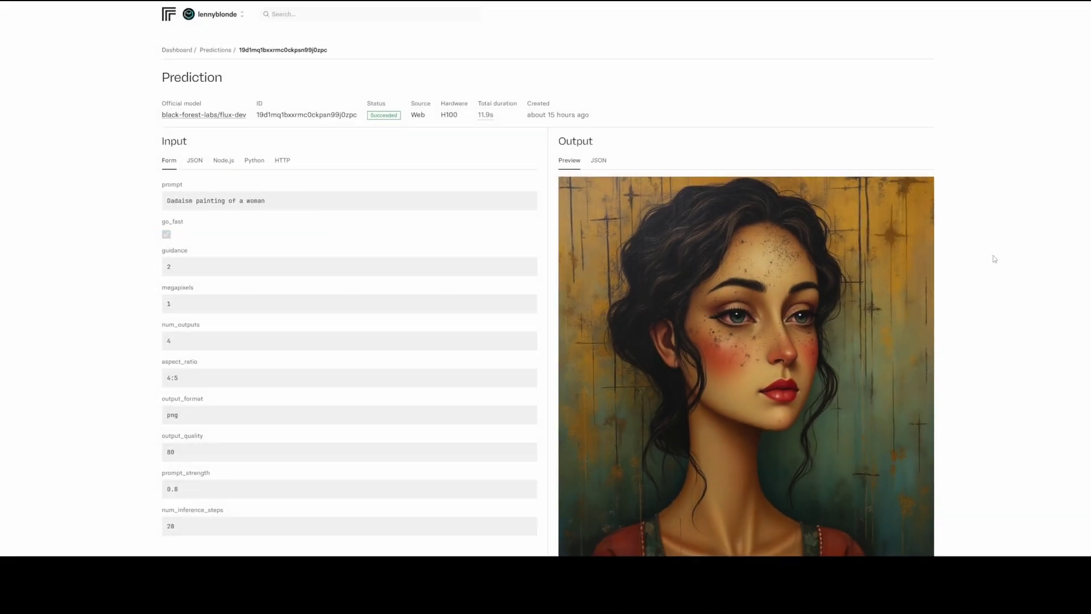
{"action": "scroll", "coordinate": [995, 259], "scroll_direction": "down", "scroll_amount": 3}
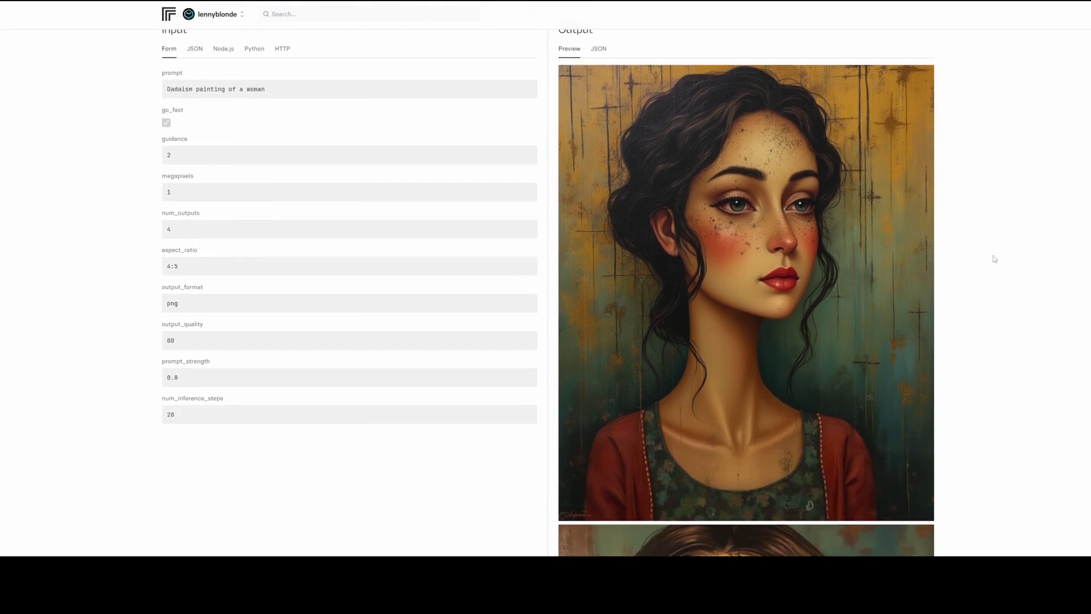
{"action": "scroll", "coordinate": [995, 260], "scroll_direction": "down", "scroll_amount": 12}
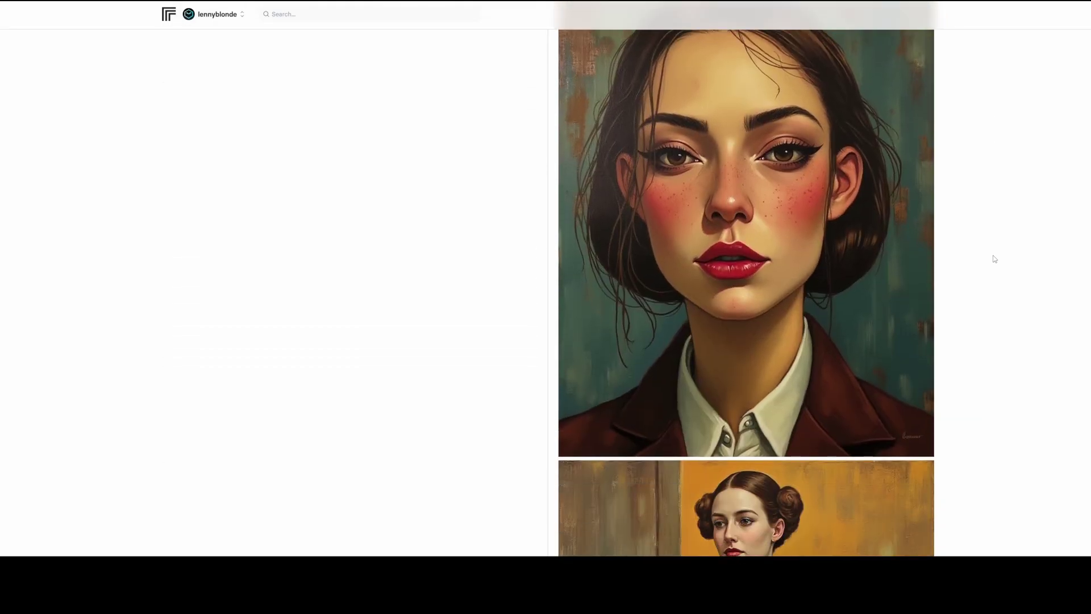
{"action": "scroll", "coordinate": [998, 259], "scroll_direction": "down", "scroll_amount": 11}
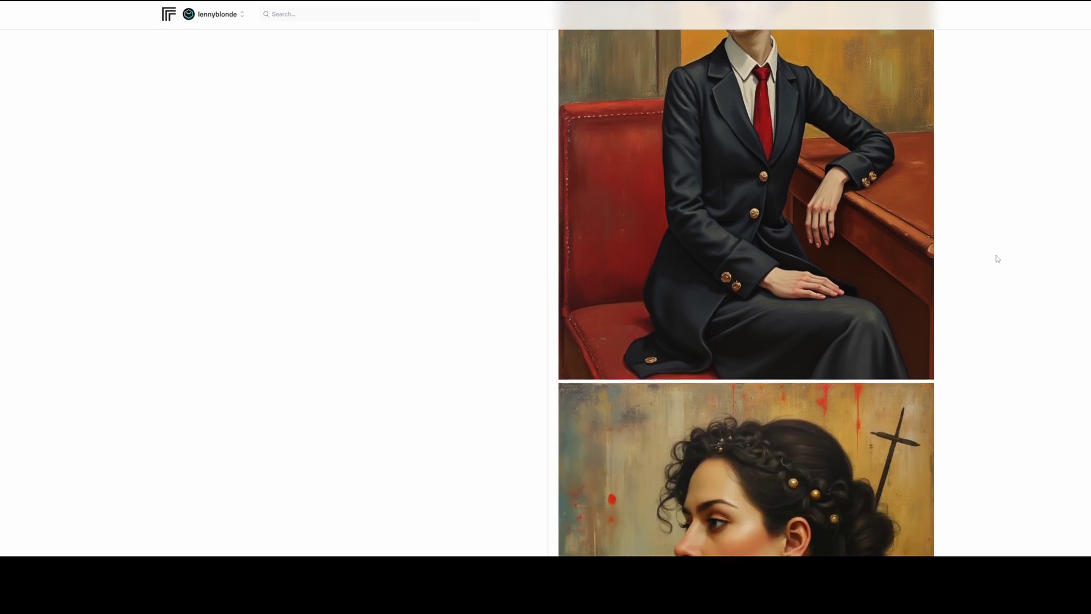
{"action": "scroll", "coordinate": [998, 259], "scroll_direction": "down", "scroll_amount": 4}
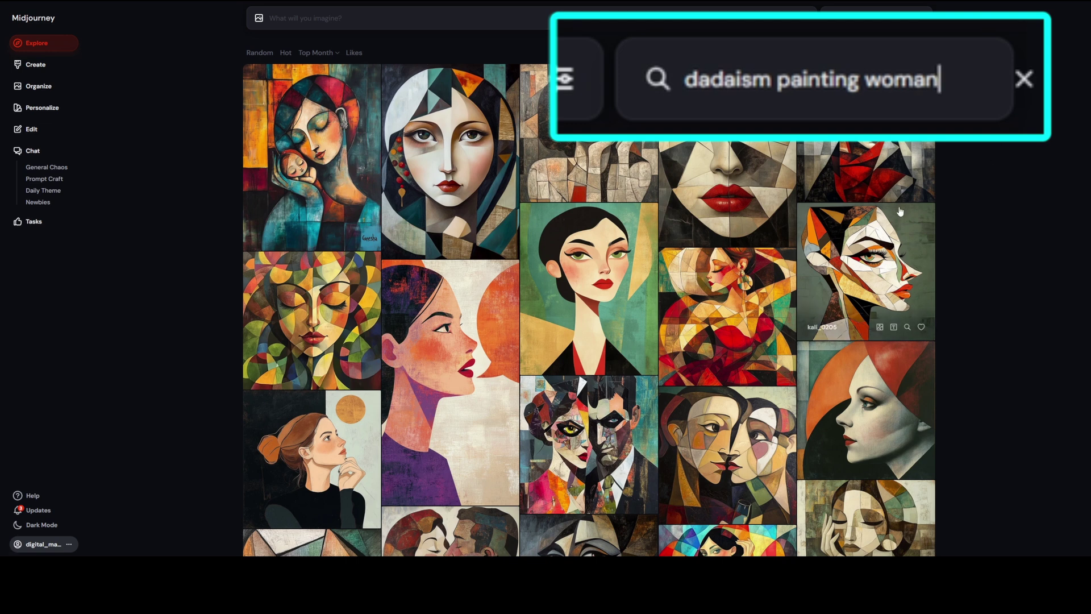
Scroll through the Midjourney 'dadaism painting woman' results for geometric portrait ideas.
{"action": "scroll", "coordinate": [1002, 148], "scroll_direction": "down", "scroll_amount": 10}
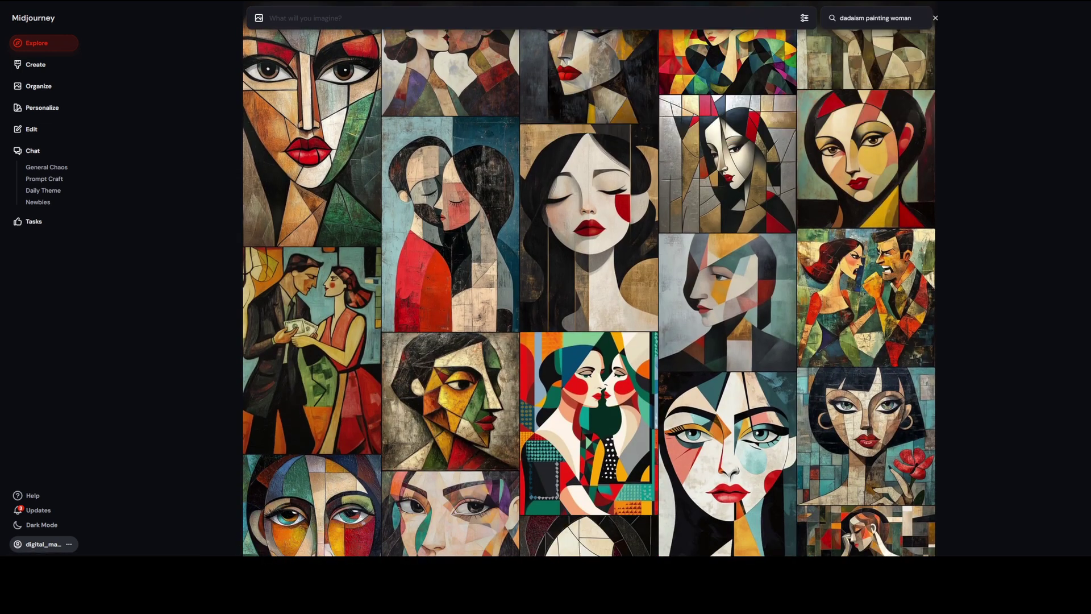
{"action": "scroll", "coordinate": [589, 284], "scroll_direction": "down", "scroll_amount": 8}
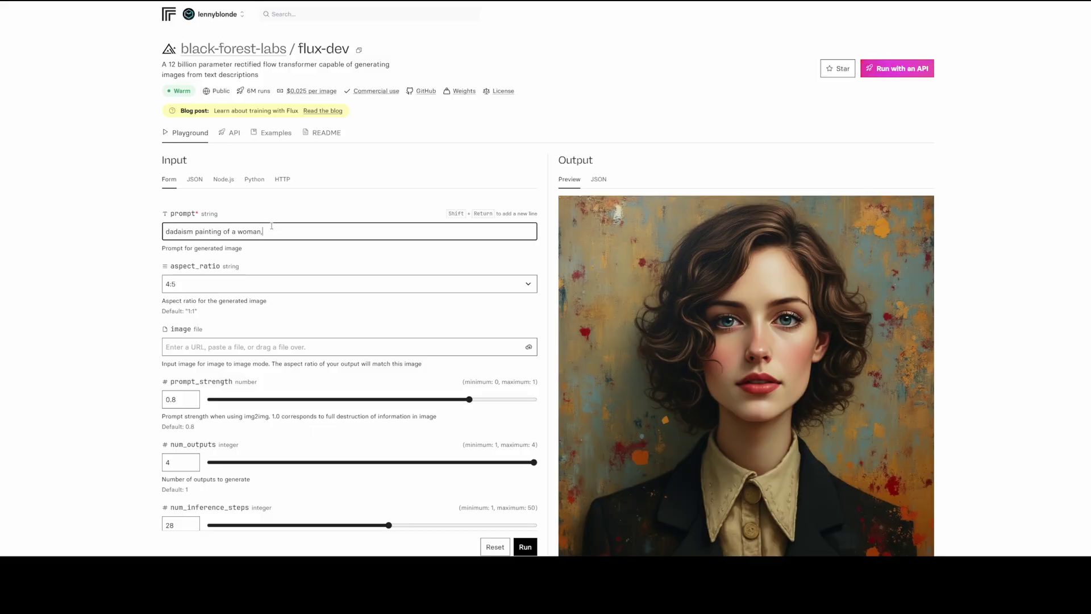
Append the caption's mosaic-mural, background and street-art sentences to the Dadaism prompt and run it.
{"action": "key", "text": "ctrl+v"}
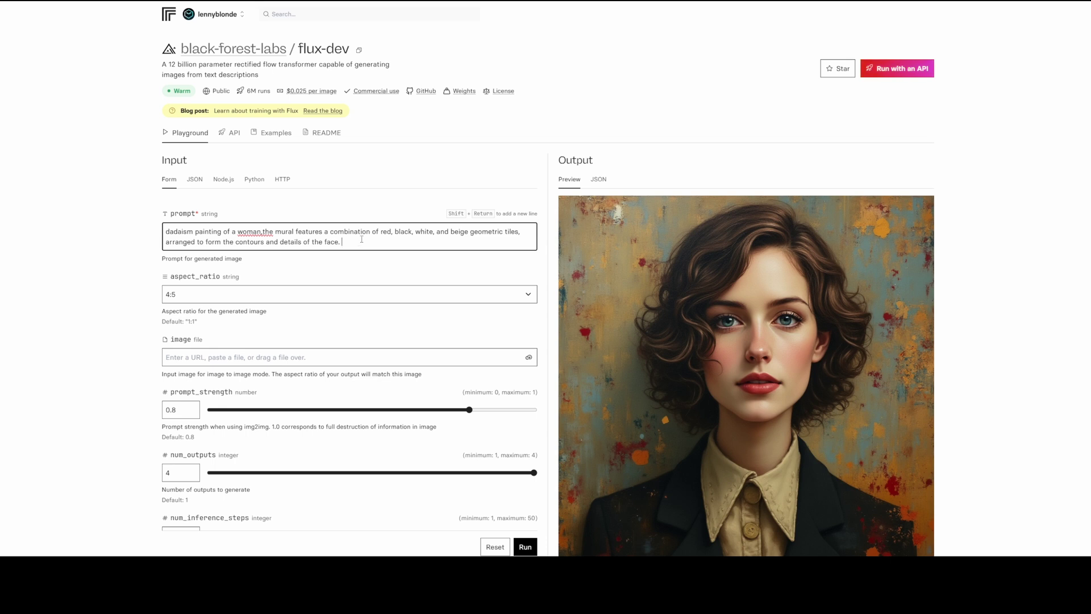
{"action": "key", "text": "ctrl+v"}
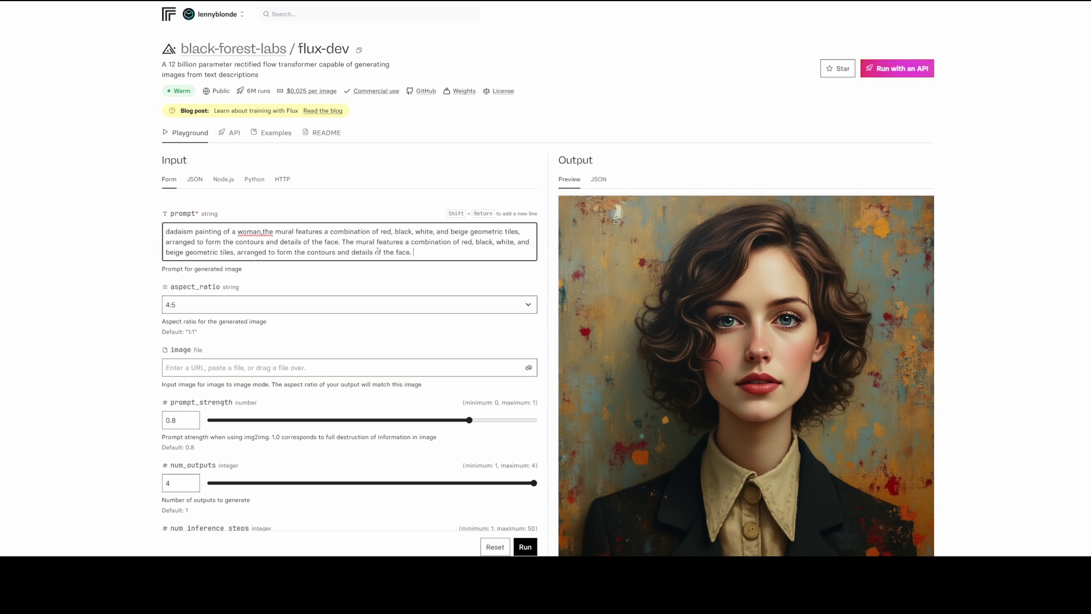
{"action": "left_click", "coordinate": [526, 547]}
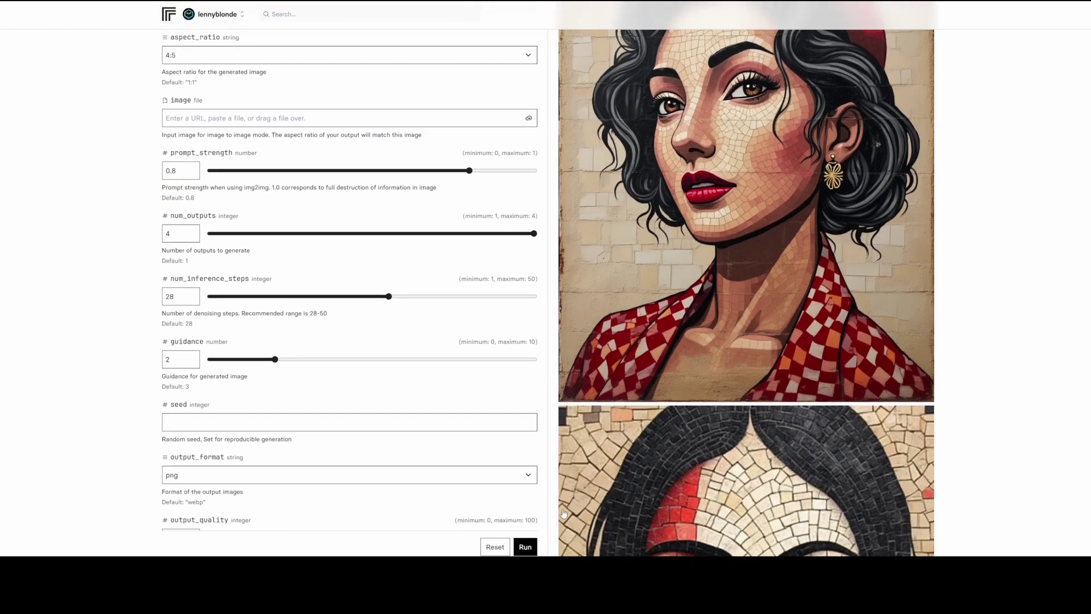
Review the new mosaic-style portraits and select the word 'tiles' in the prompt.
{"action": "scroll", "coordinate": [563, 513], "scroll_direction": "down", "scroll_amount": 5}
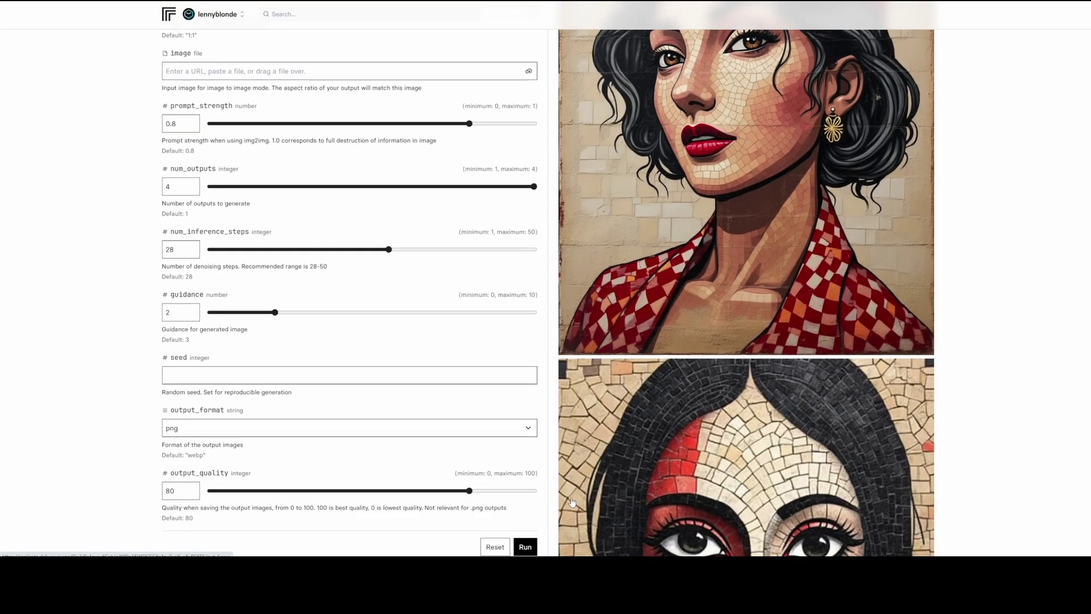
{"action": "scroll", "coordinate": [572, 500], "scroll_direction": "down", "scroll_amount": 10}
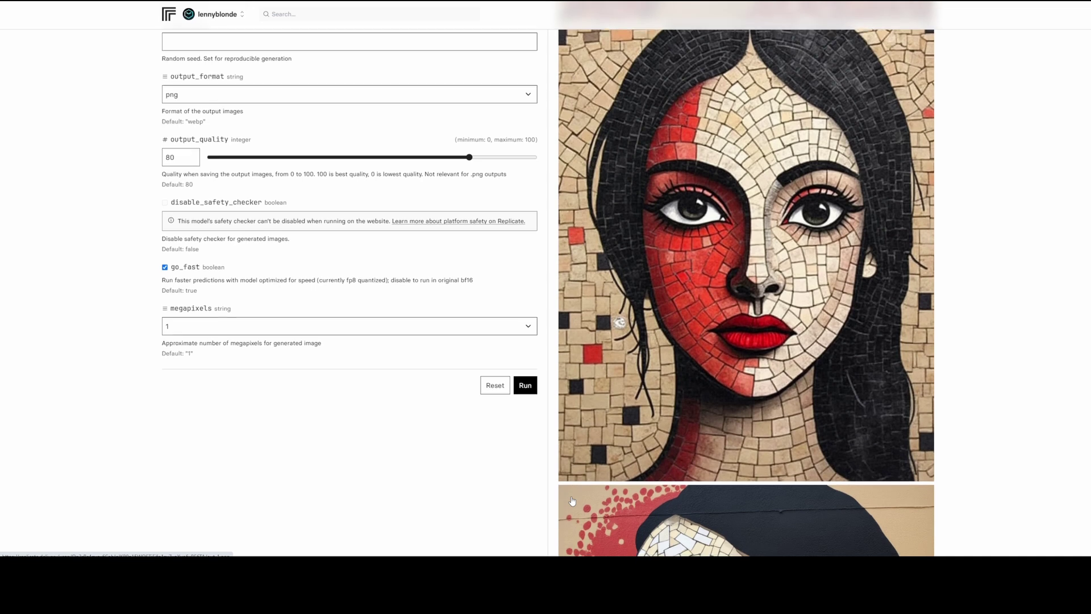
{"action": "scroll", "coordinate": [572, 500], "scroll_direction": "up", "scroll_amount": 3}
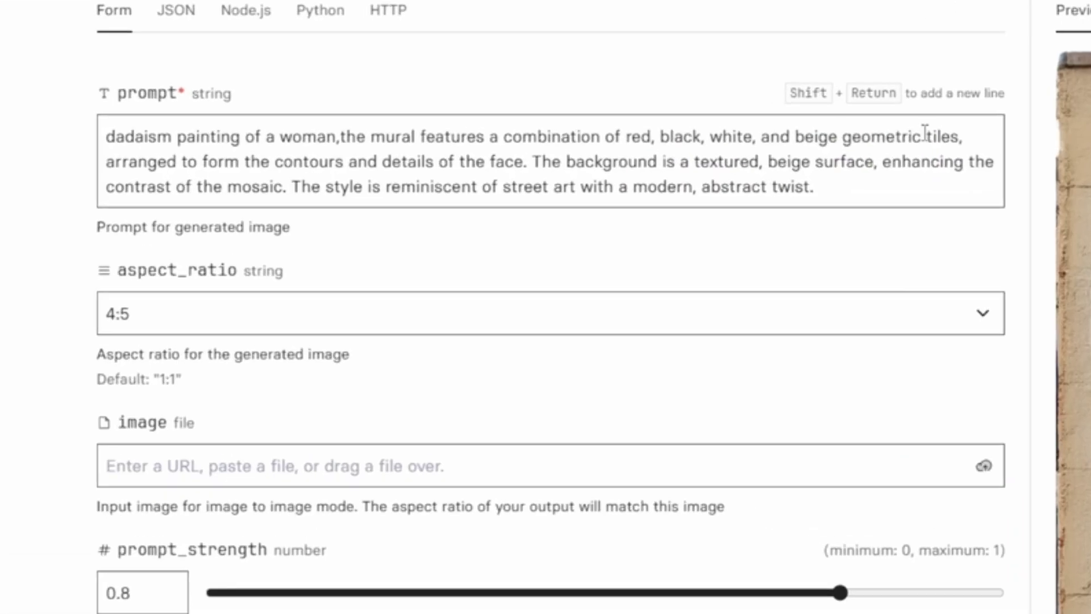
{"action": "left_click_drag", "start_coordinate": [924, 132], "coordinate": [965, 136]}
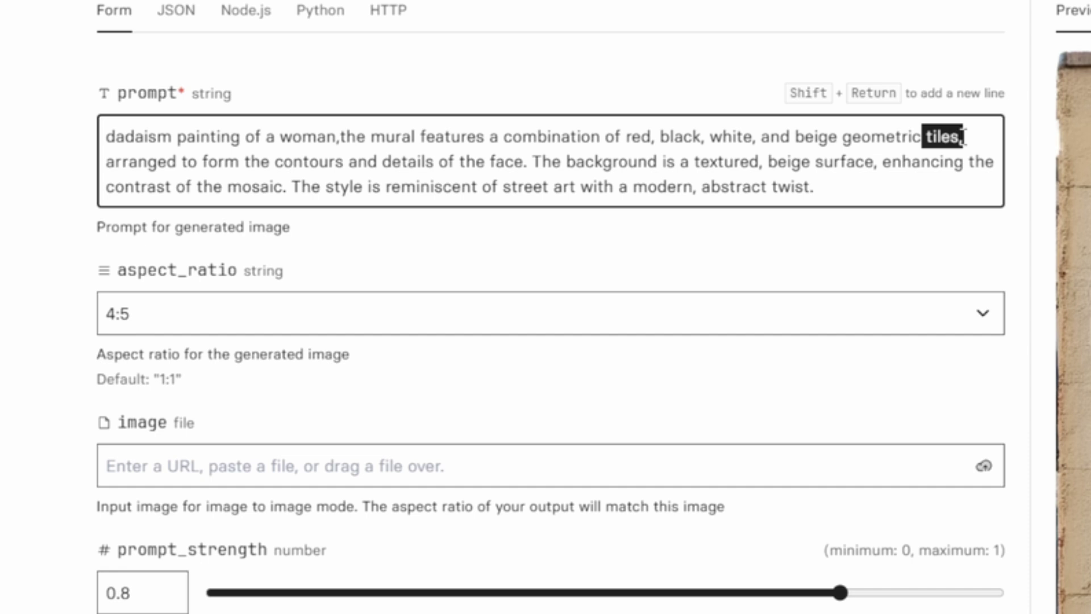
Change 'tiles' and 'mosaic' to 'shapes', and replace the street-art phrase with 'painting has'.
{"action": "type", "text": "shape"}
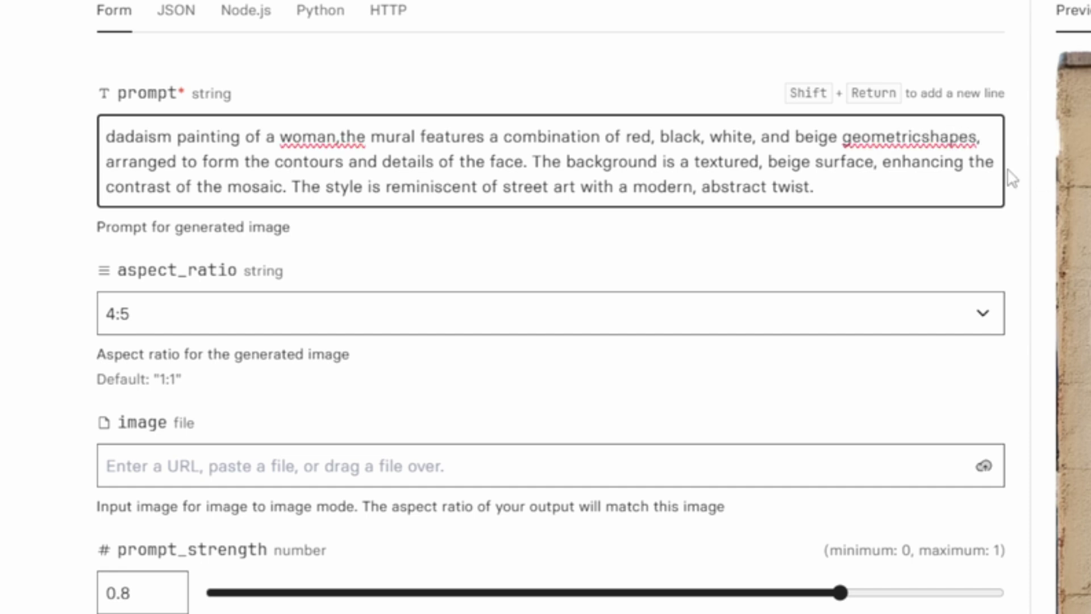
{"action": "left_click", "coordinate": [280, 190]}
{"action": "key", "text": "BackSpace"}
{"action": "key", "text": "BackSpace"}
{"action": "key", "text": "BackSpace"}
{"action": "key", "text": "BackSpace"}
{"action": "key", "text": "BackSpace"}
{"action": "key", "text": "BackSpace"}
{"action": "key", "text": "BackSpace"}
{"action": "type", "text": "shapes"}
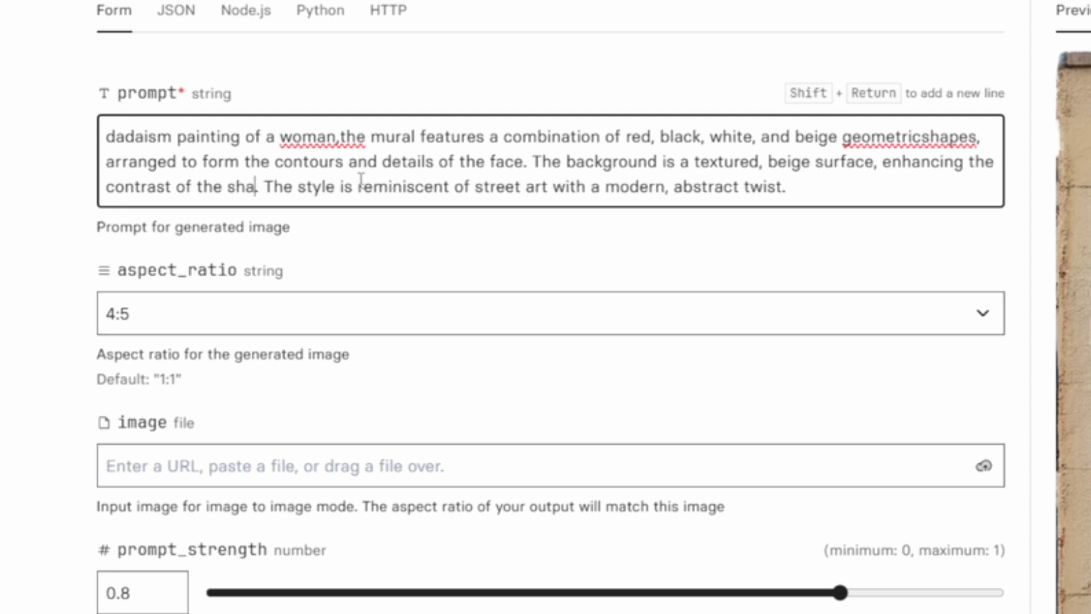
{"action": "left_click_drag", "start_coordinate": [326, 187], "coordinate": [619, 200]}
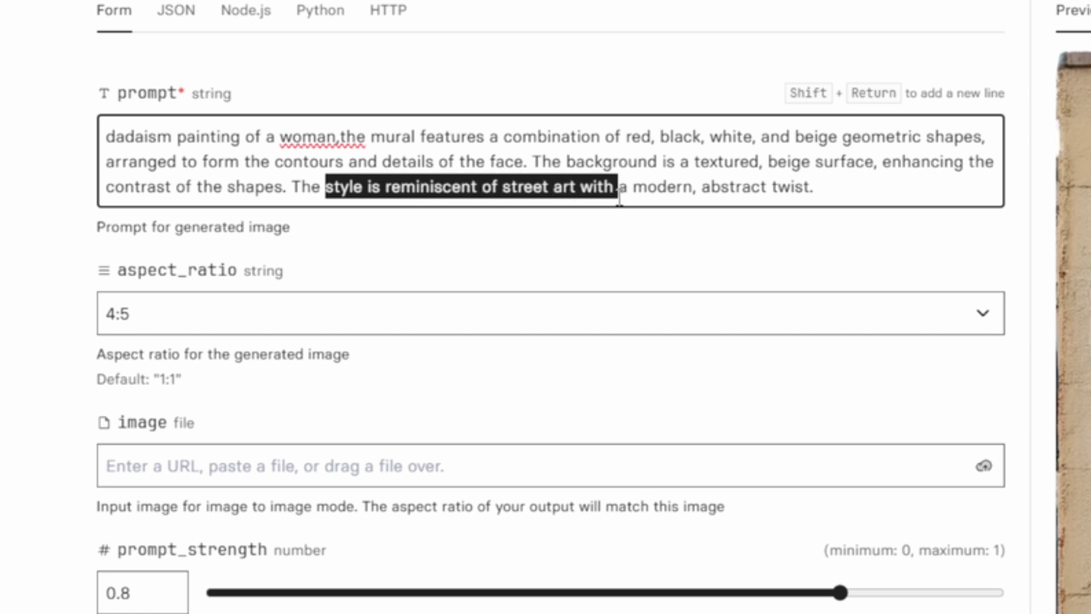
{"action": "type", "text": "painting has"}
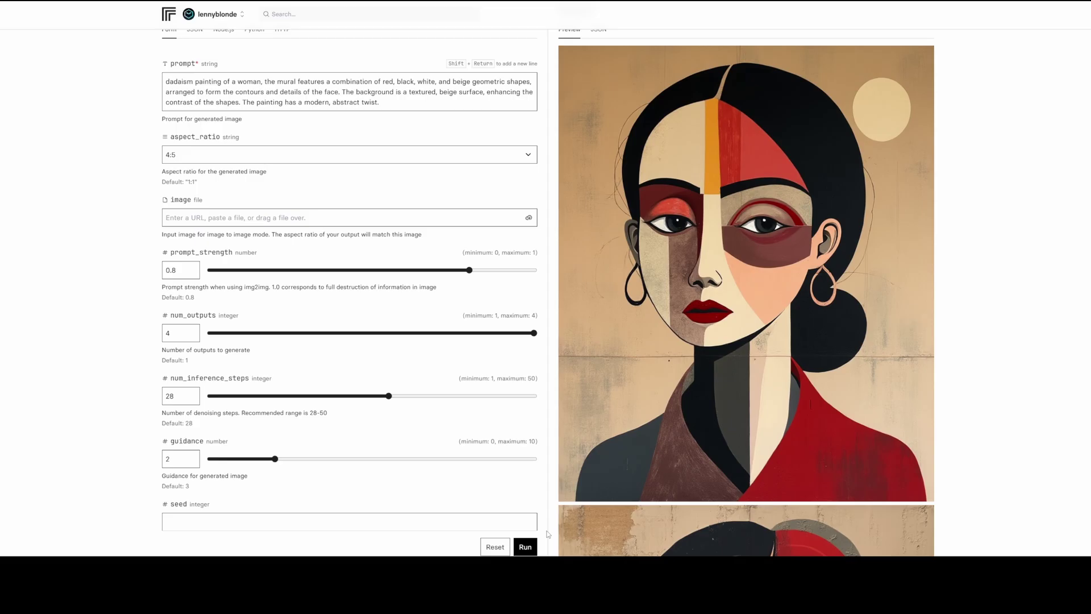
{"action": "scroll", "coordinate": [548, 534], "scroll_direction": "down", "scroll_amount": 10}
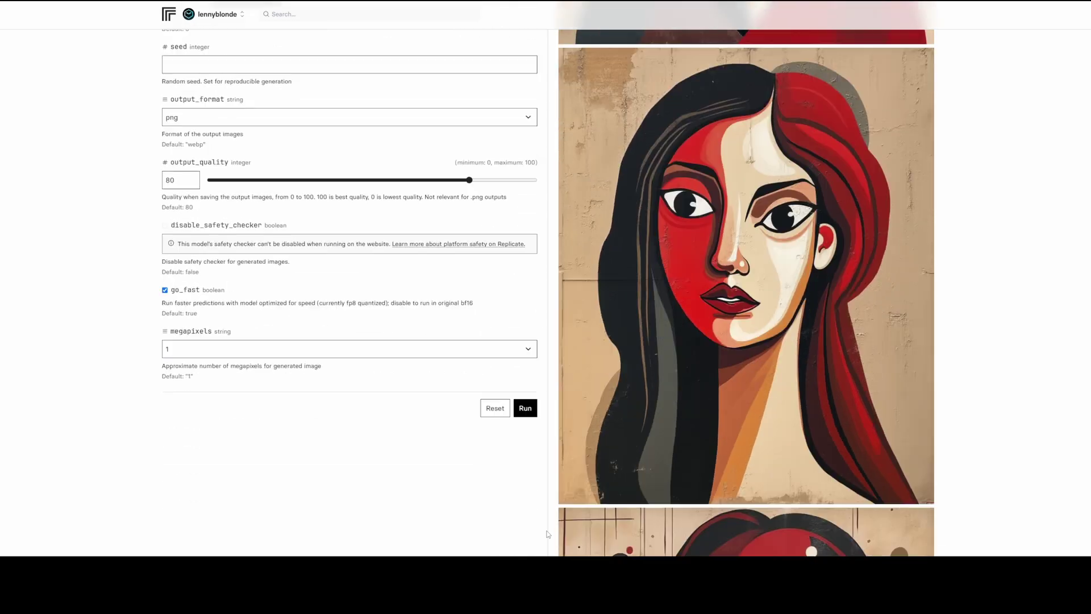
{"action": "scroll", "coordinate": [547, 534], "scroll_direction": "down", "scroll_amount": 15}
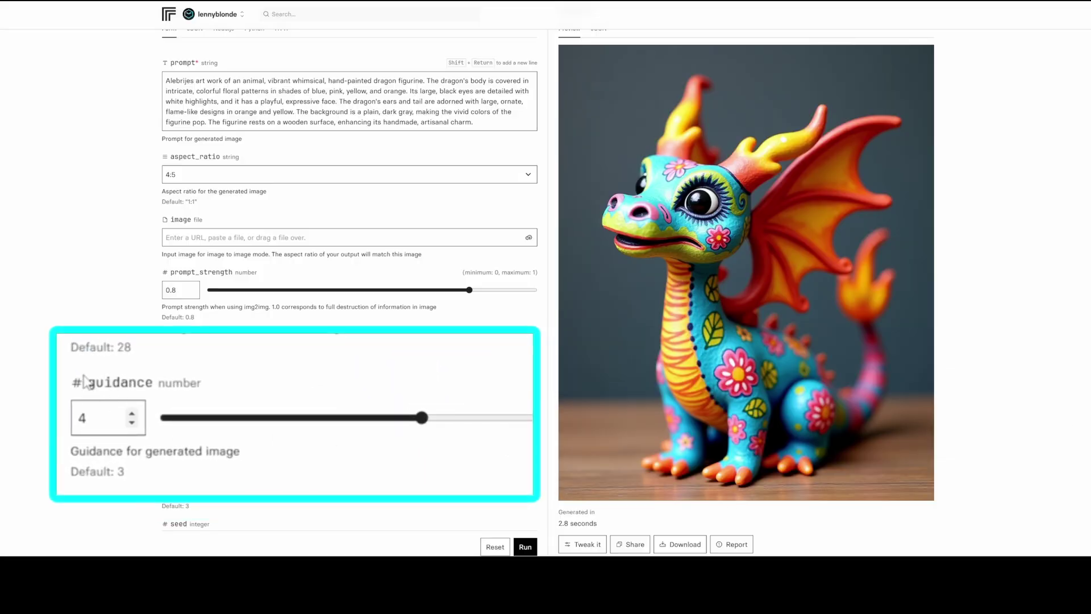
Try lower guidance values on the slider, then set guidance to exactly 4.
{"action": "left_click_drag", "start_coordinate": [424, 430], "coordinate": [302, 423]}
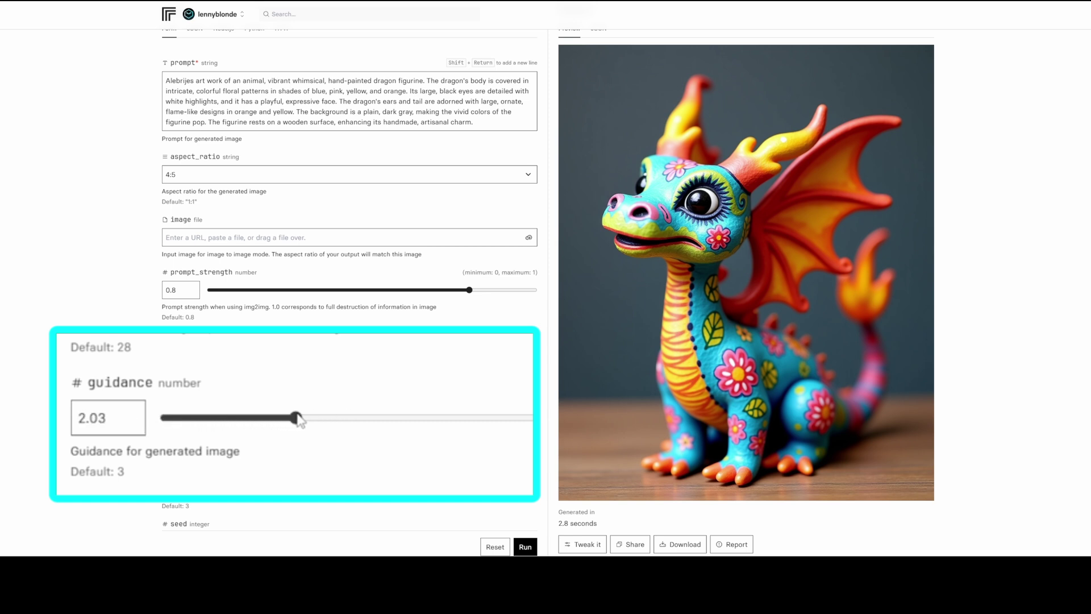
{"action": "double_click", "coordinate": [116, 418]}
{"action": "type", "text": "4"}
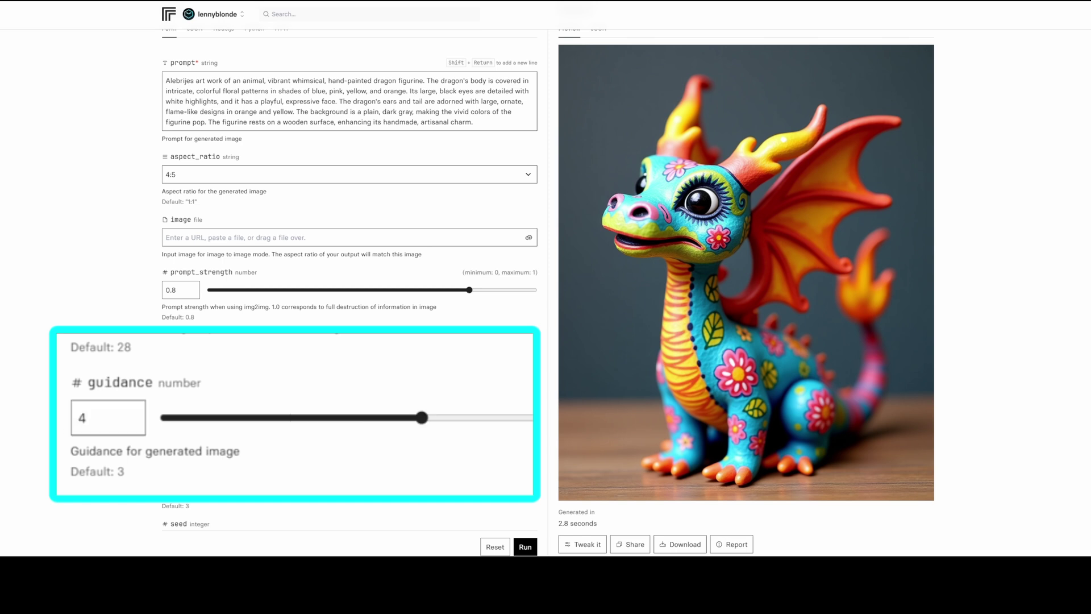